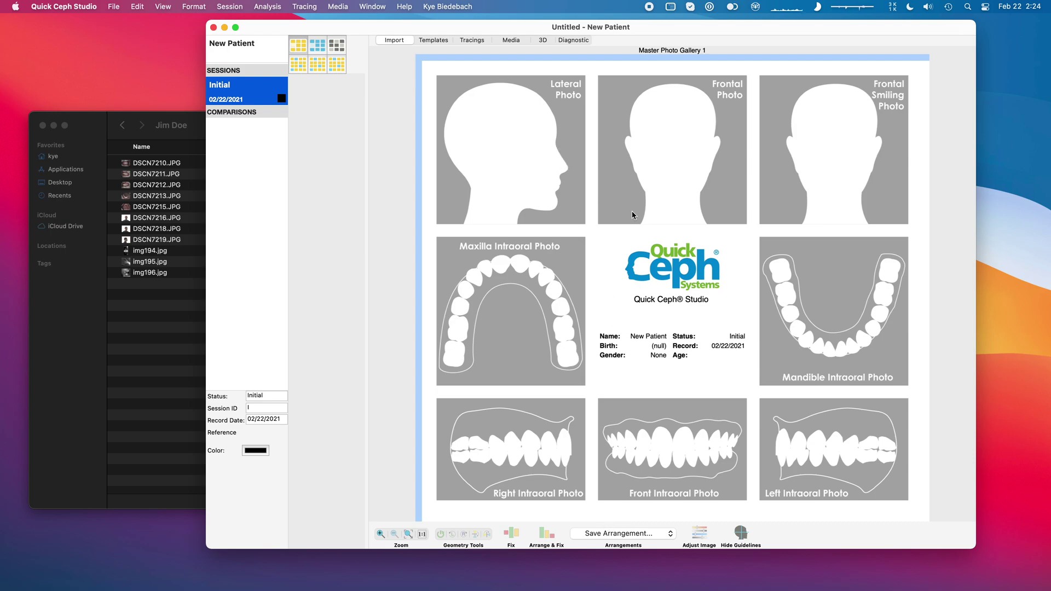
left_click(665, 537)
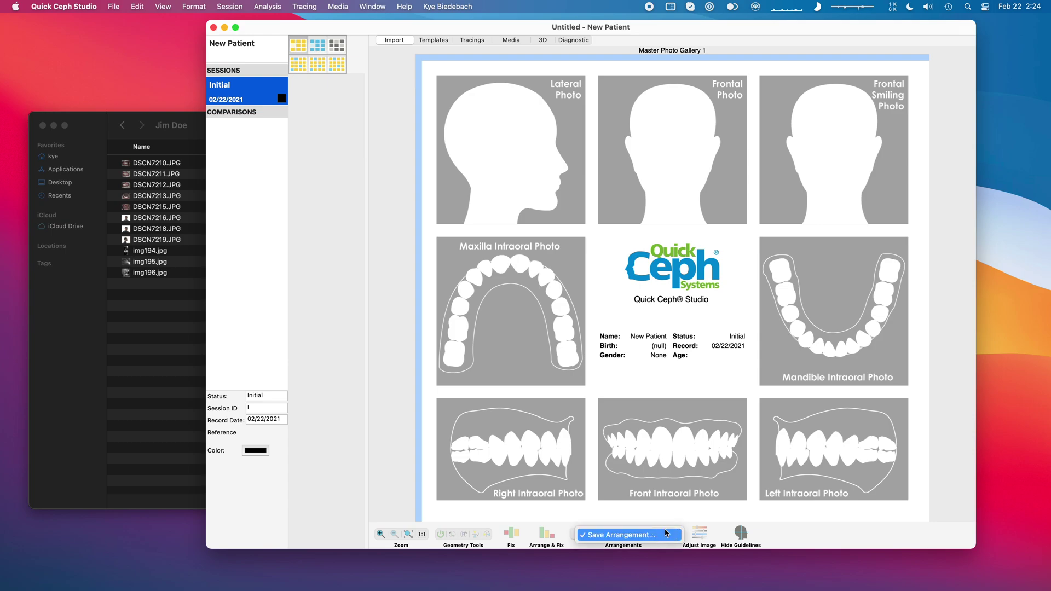
left_click(597, 533)
left_click(607, 536)
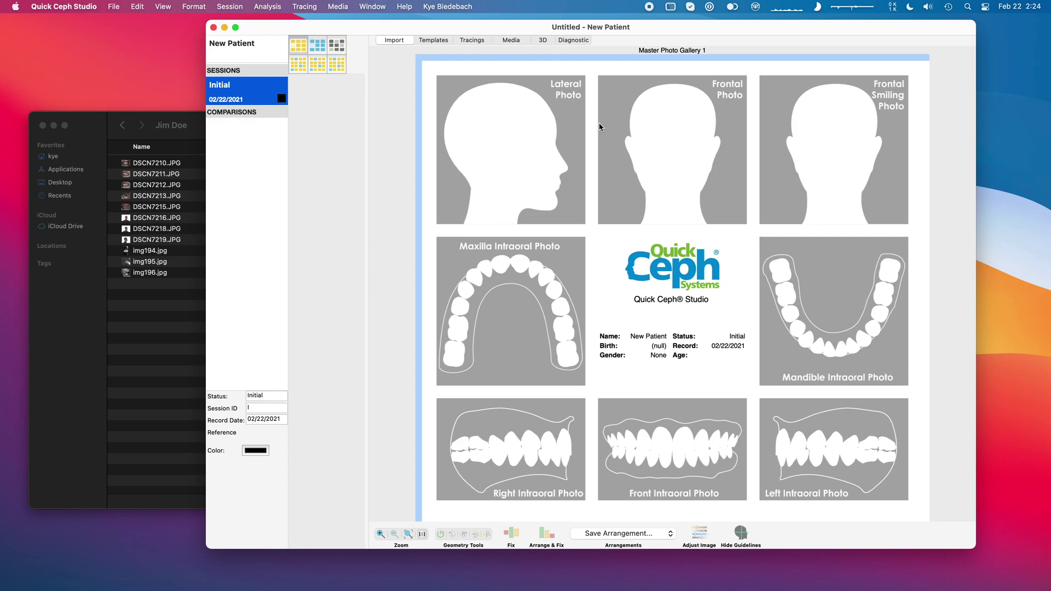
Import all image files from DSCN7210.JPG through img196.jpg from the Finder folder into the new patient's Initial session
left_click(172, 305)
left_click_drag(224, 163, 207, 295)
left_click_drag(190, 224, 346, 130)
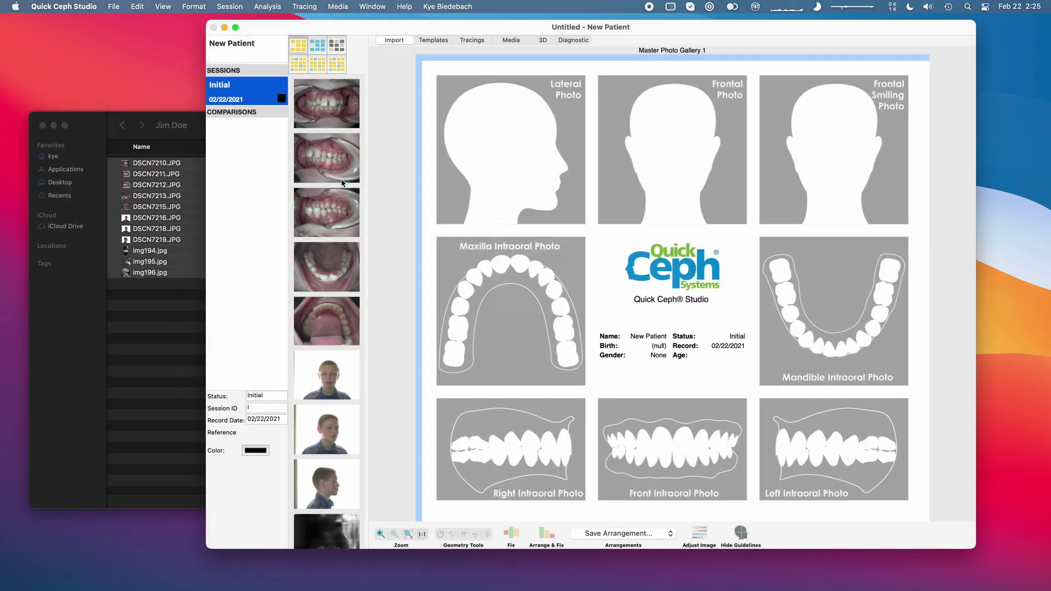
left_click(332, 95)
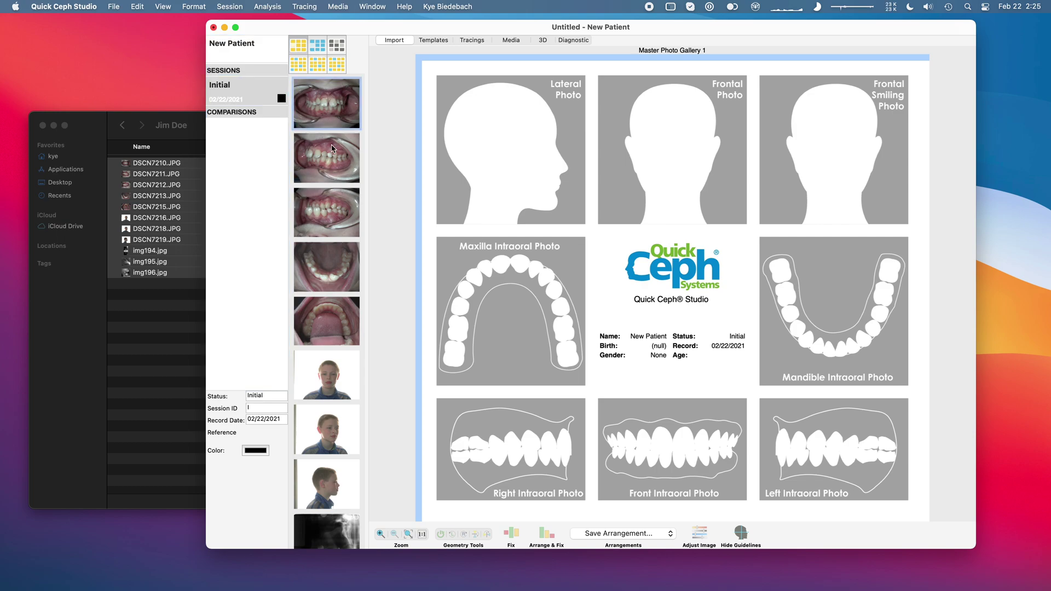
left_click(330, 377)
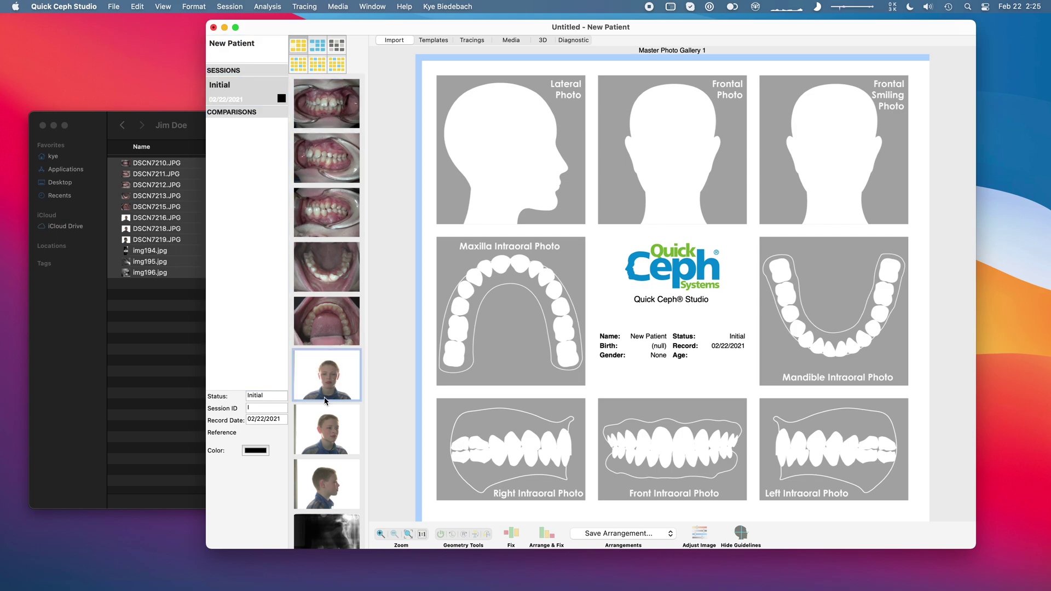
scroll(327, 401, "down", 2)
scroll(340, 458, "up", 2)
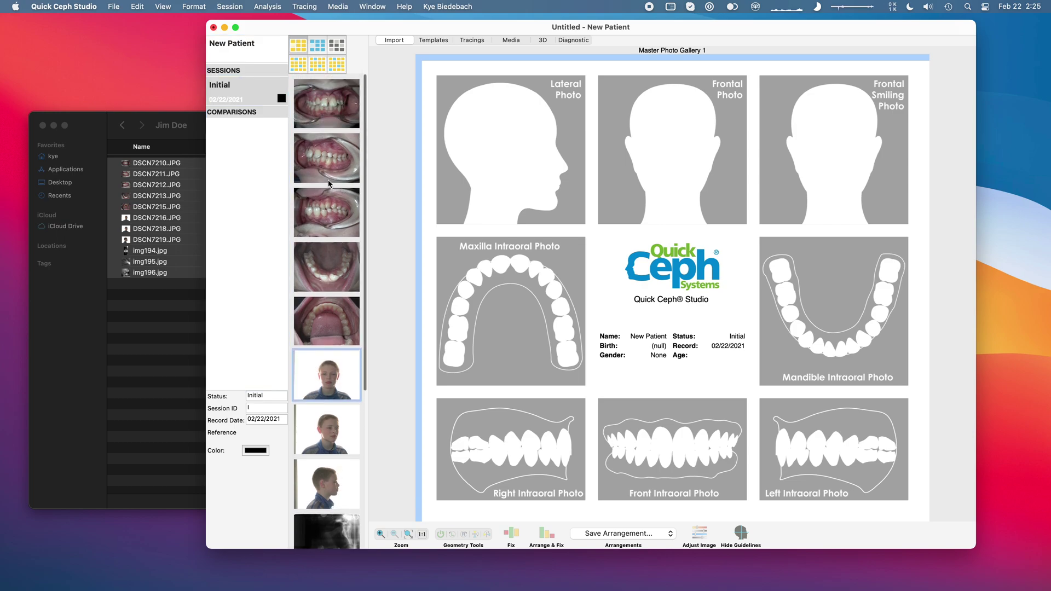
left_click(336, 112)
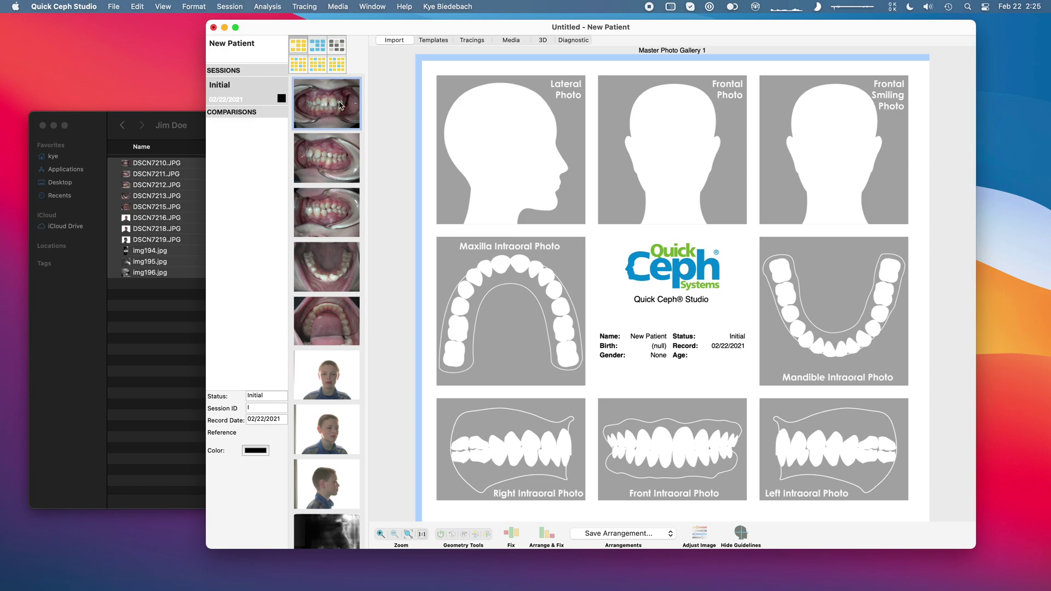
Place the three bite photos in the right, front and left intraoral slots, rotating the right one to its correct orientation
left_click_drag(365, 26, 338, 30)
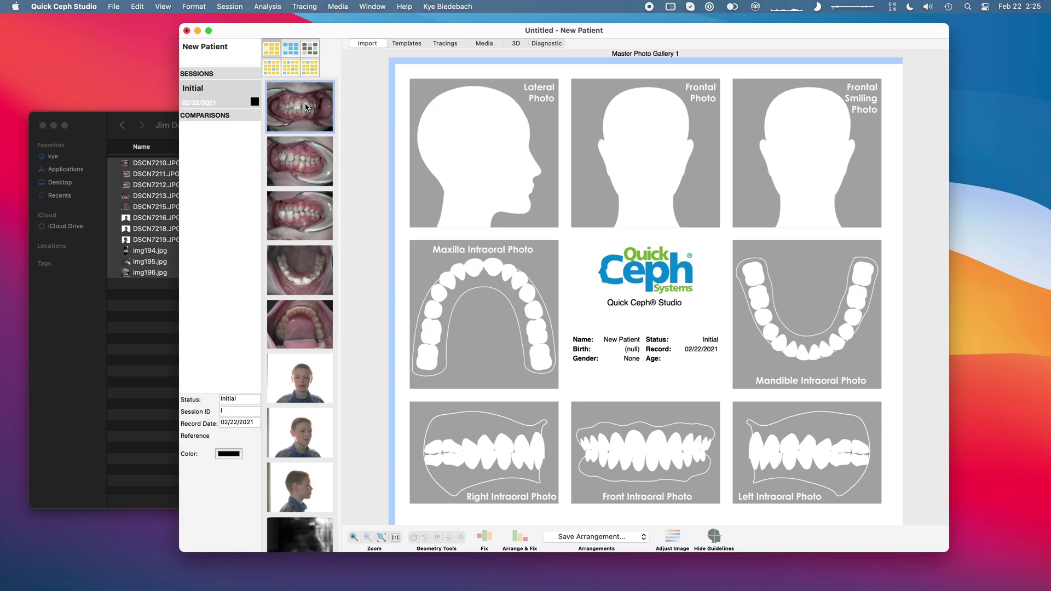
left_click_drag(305, 108, 777, 450)
left_click_drag(307, 113, 498, 454)
left_click(438, 537)
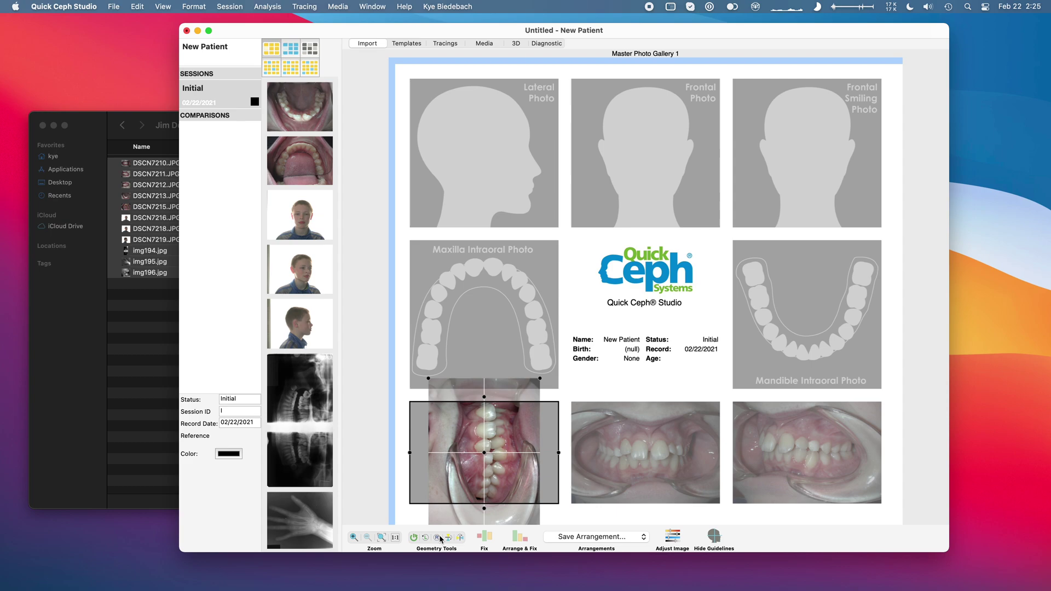
Place the two arch photos in the mandible and maxilla intraoral slots, flipping each vertically to match its slot
left_click_drag(306, 158, 755, 314)
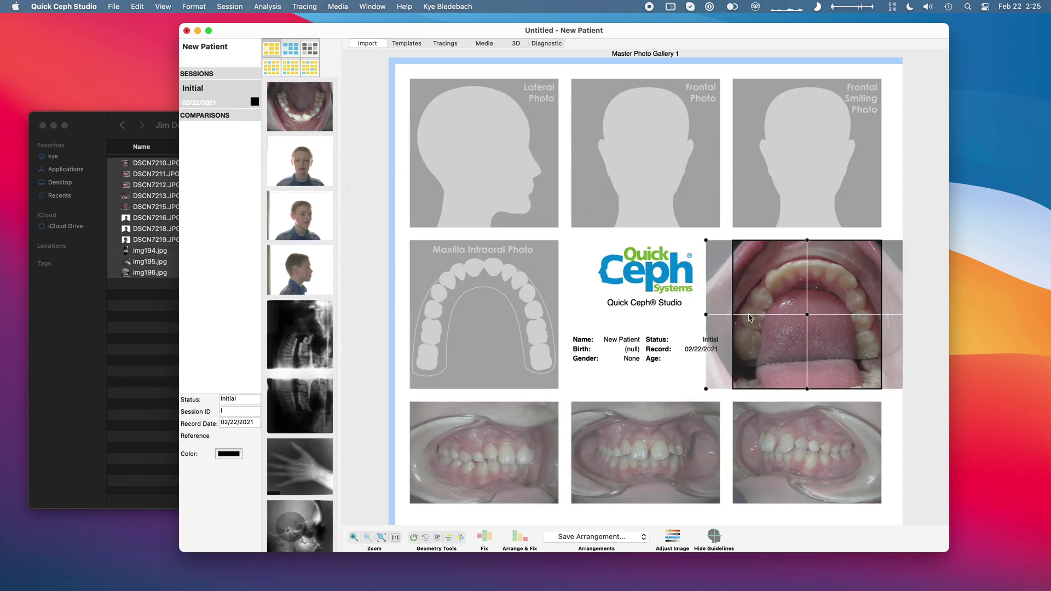
left_click(448, 538)
left_click_drag(315, 115, 502, 334)
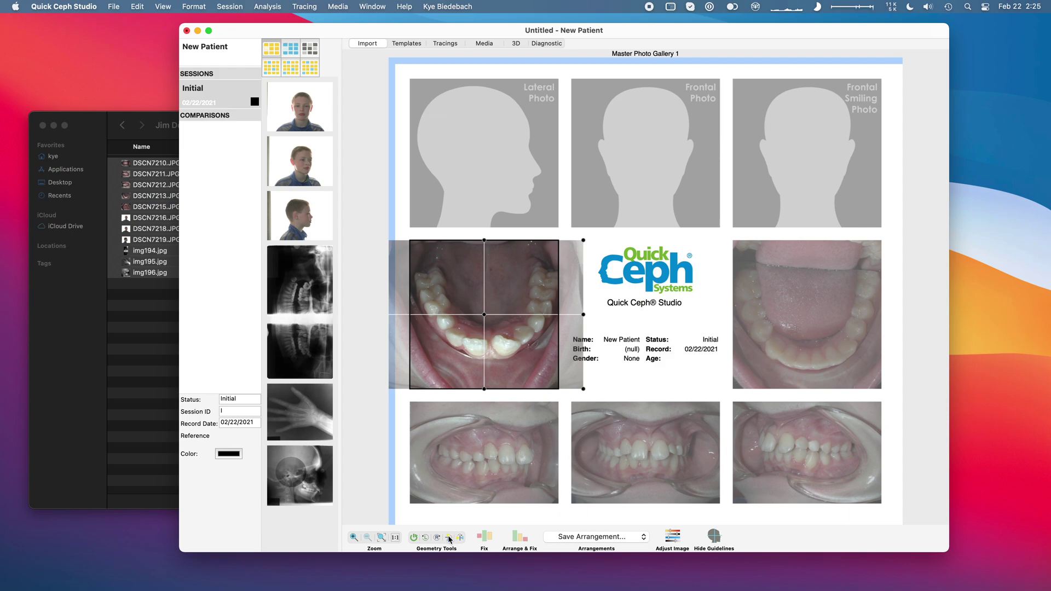
Place the lateral and frontal face photos in Master Photo Gallery 1 and the three-quarter face photo in the second slot of Master Photo Gallery 2
left_click_drag(305, 222, 495, 165)
left_click_drag(300, 106, 629, 203)
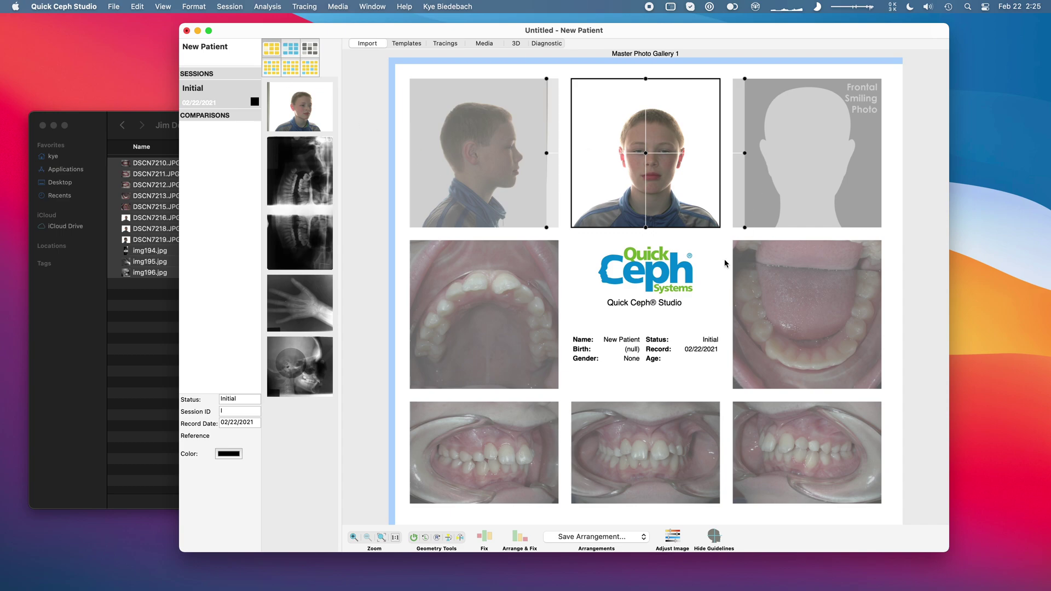
left_click(758, 193)
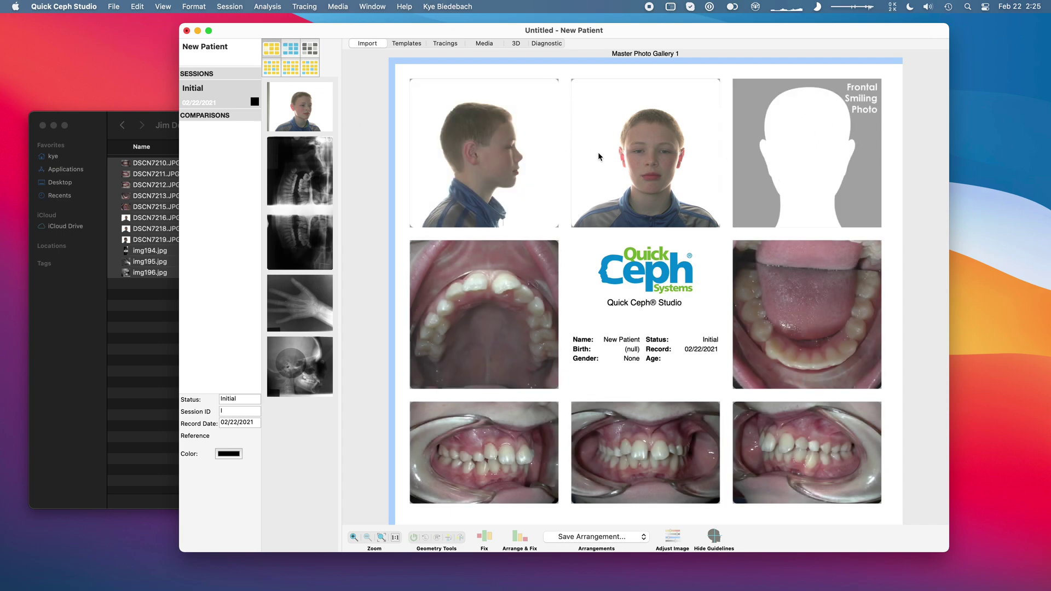
left_click(291, 49)
left_click_drag(302, 104, 599, 141)
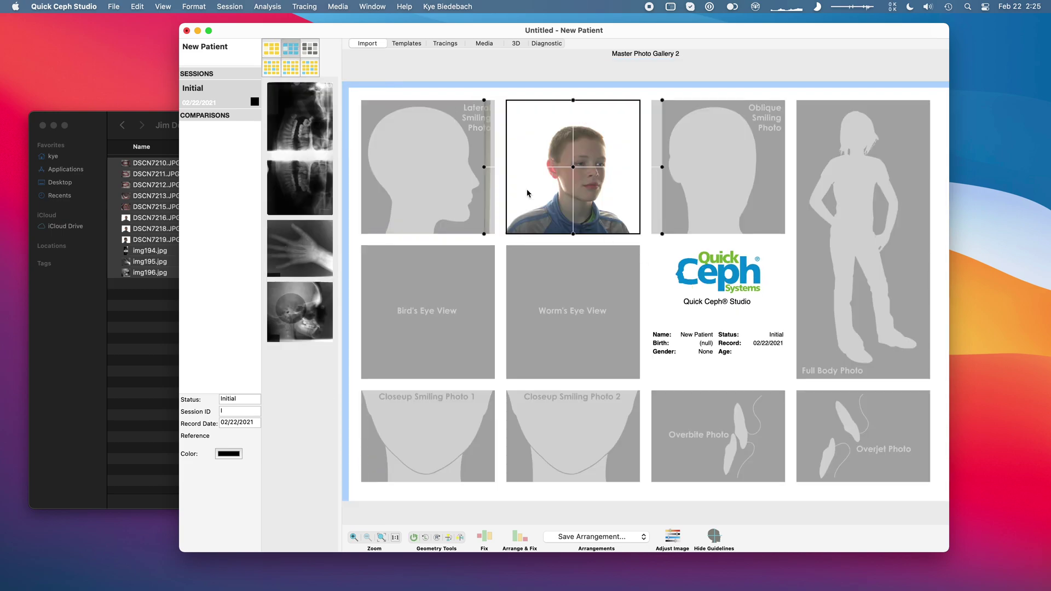
Place the panoramic X-ray in its wide slot of the Master X-ray Gallery, rotate it horizontal and scale it to fit
left_click(310, 49)
left_click_drag(300, 121, 767, 251)
left_click(425, 536)
left_click_drag(529, 134, 641, 197)
Place the lateral skull X-ray and the hand X-ray in their slots, and shrink the hand X-ray to fit
left_click_drag(300, 174, 463, 129)
left_click_drag(328, 117, 829, 117)
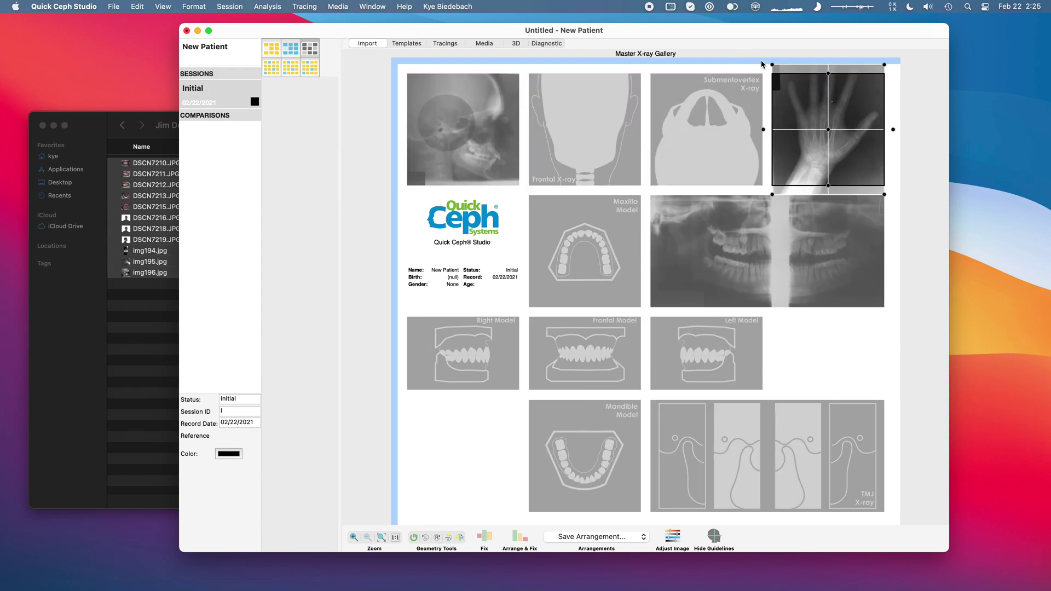
left_click_drag(773, 65, 781, 66)
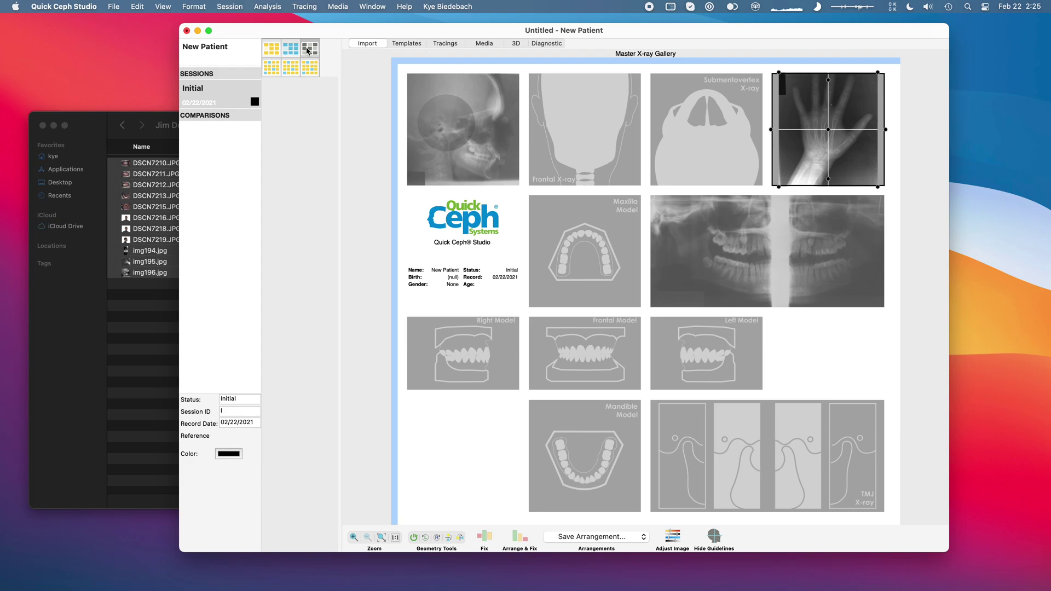
Enlarge the front intraoral photo in Master Photo Gallery 1 around the teeth, and undo the last small adjustment
left_click(276, 50)
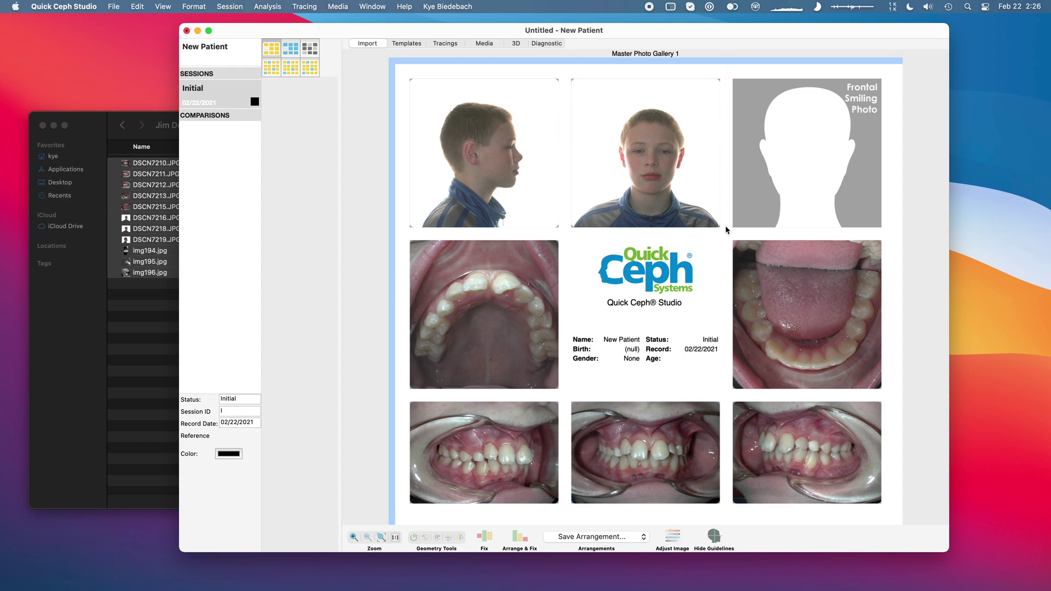
left_click(654, 457)
left_click_drag(720, 398, 742, 386)
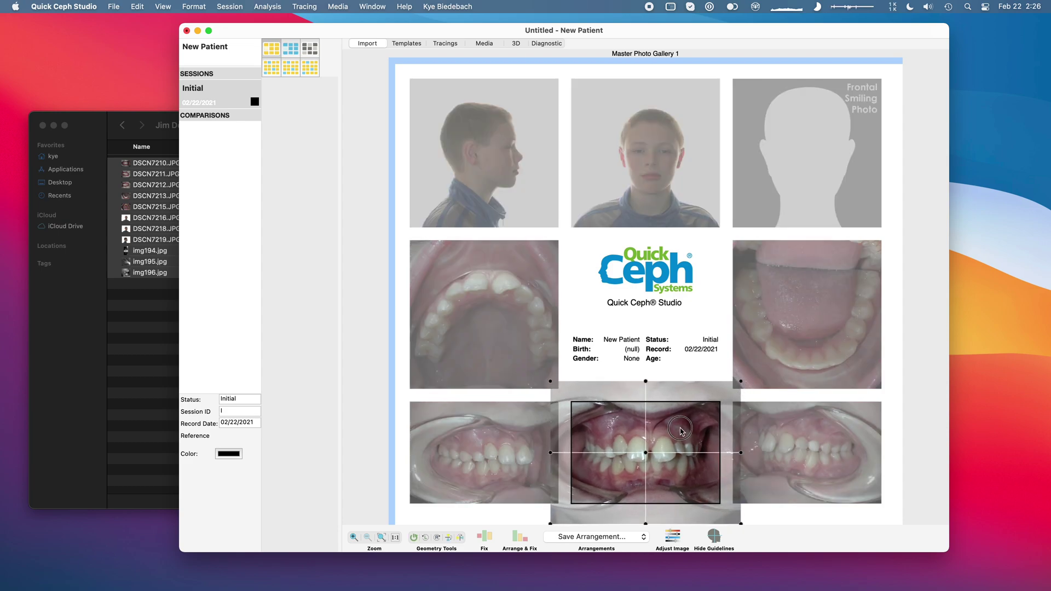
left_click(775, 519)
left_click(653, 468)
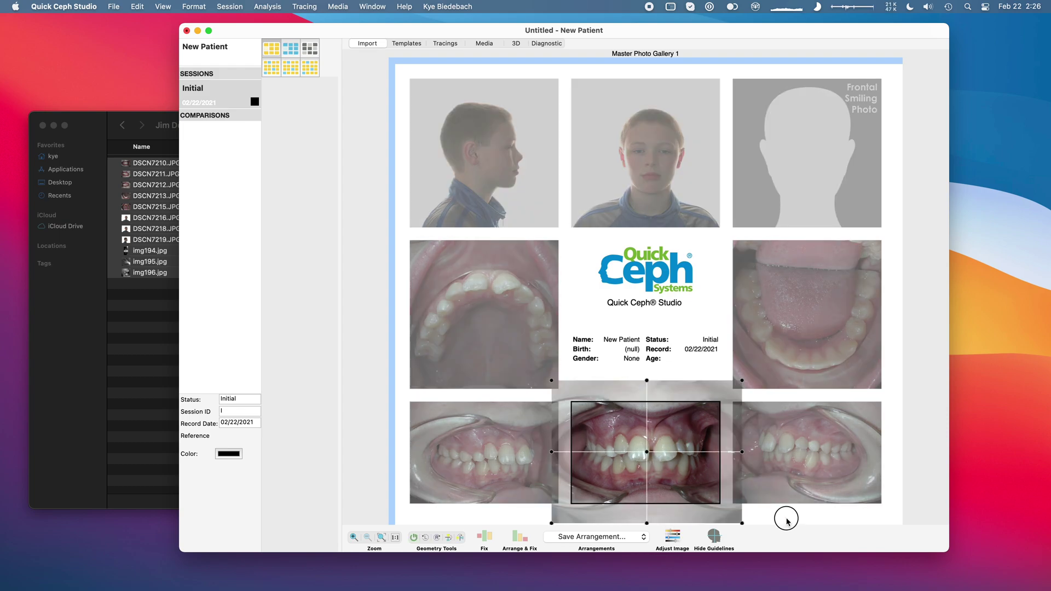
key("super+z")
Add a horizontal guideline through the row of bite photos and align the front intraoral photo's teeth to it
left_click_drag(627, 63, 667, 452)
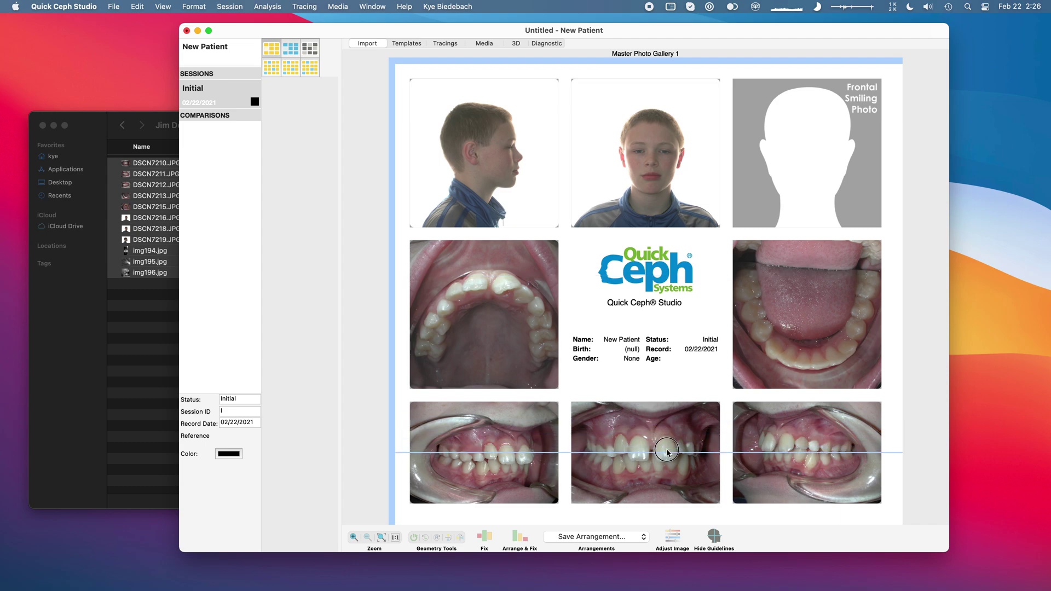
left_click(665, 463)
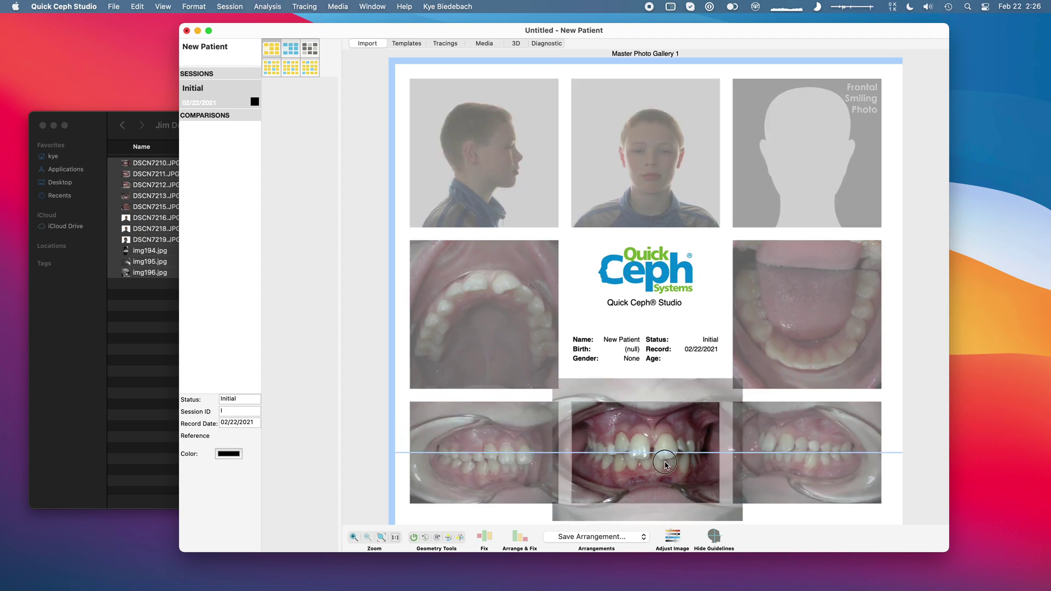
left_click(758, 510)
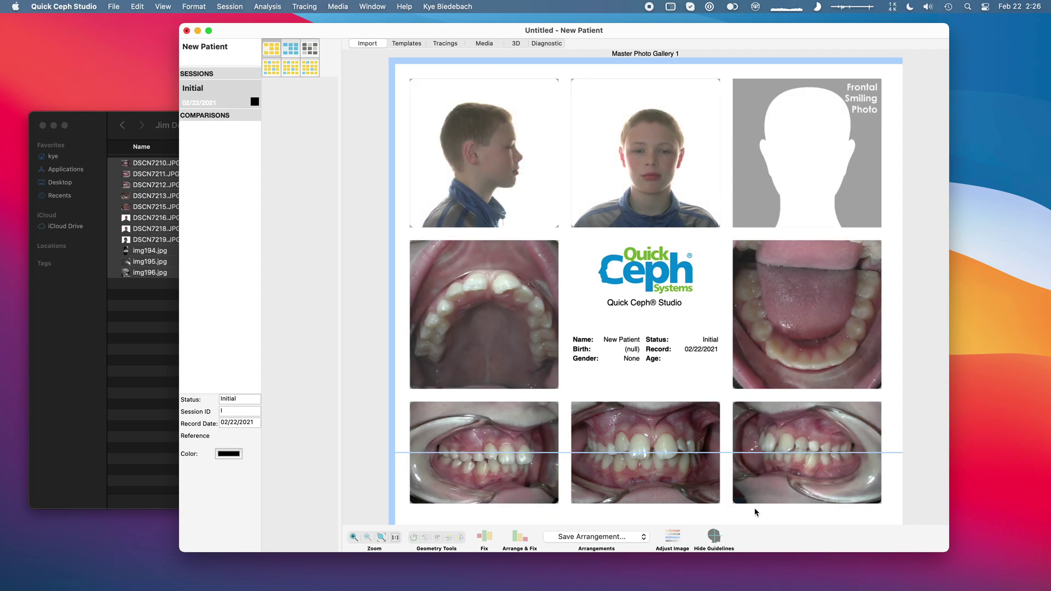
Enlarge the left intraoral photo and shift it so the bite lines up with the horizontal guideline
left_click(764, 432)
left_click_drag(729, 396, 712, 382)
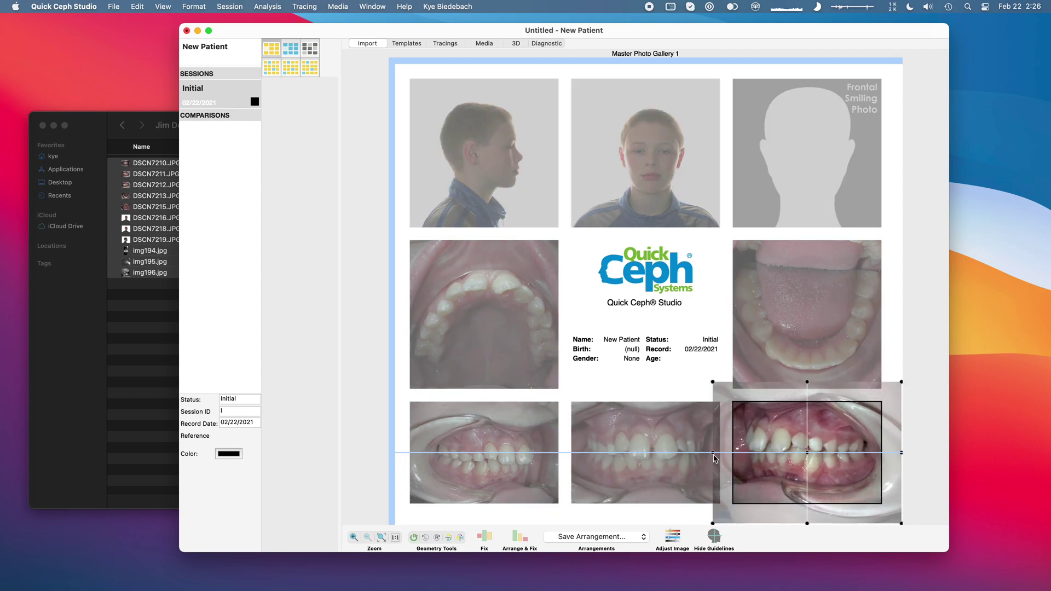
left_click_drag(773, 444, 774, 437)
Enlarge the right intraoral photo and reposition it so the bite lines up with the horizontal guideline
left_click(501, 442)
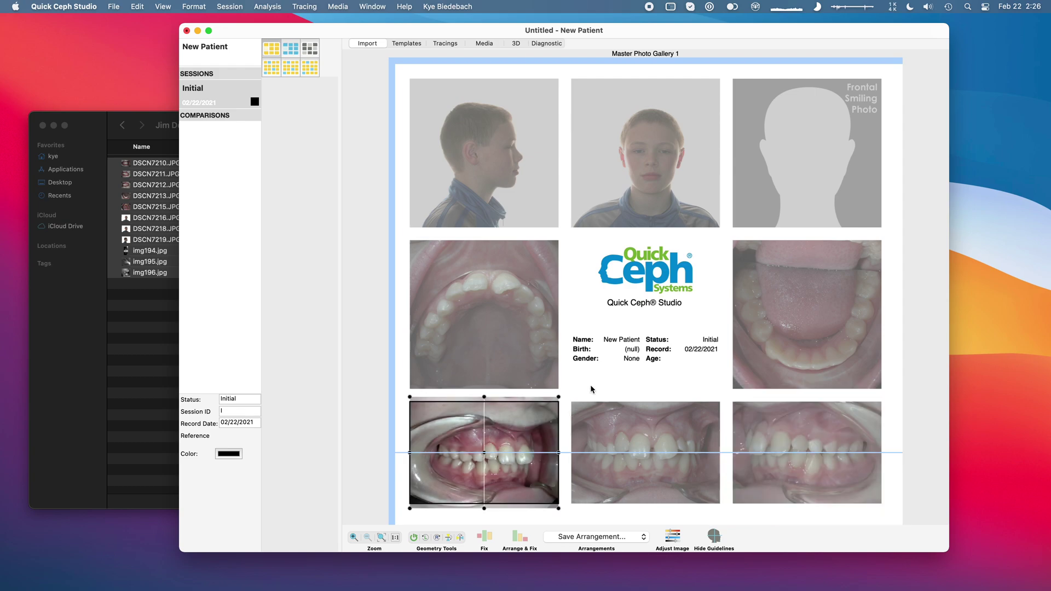
left_click_drag(558, 397, 580, 384)
left_click_drag(523, 436, 524, 427)
left_click(522, 425)
left_click_drag(580, 446, 511, 433)
left_click(509, 432)
left_click(669, 423)
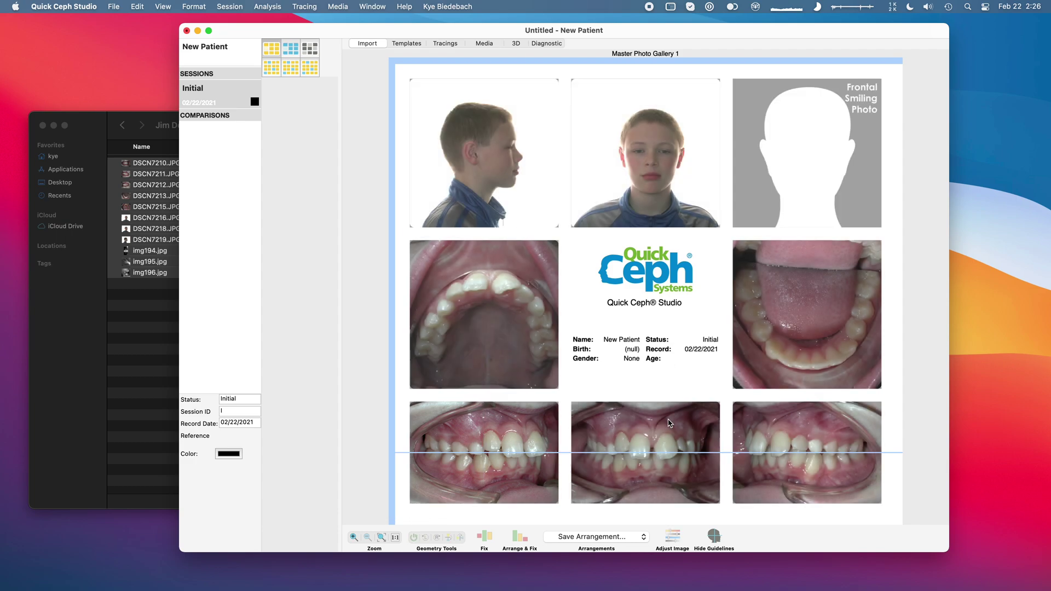
Enlarge the frontal face photo so the head fills its slot, and centre the face
left_click(644, 181)
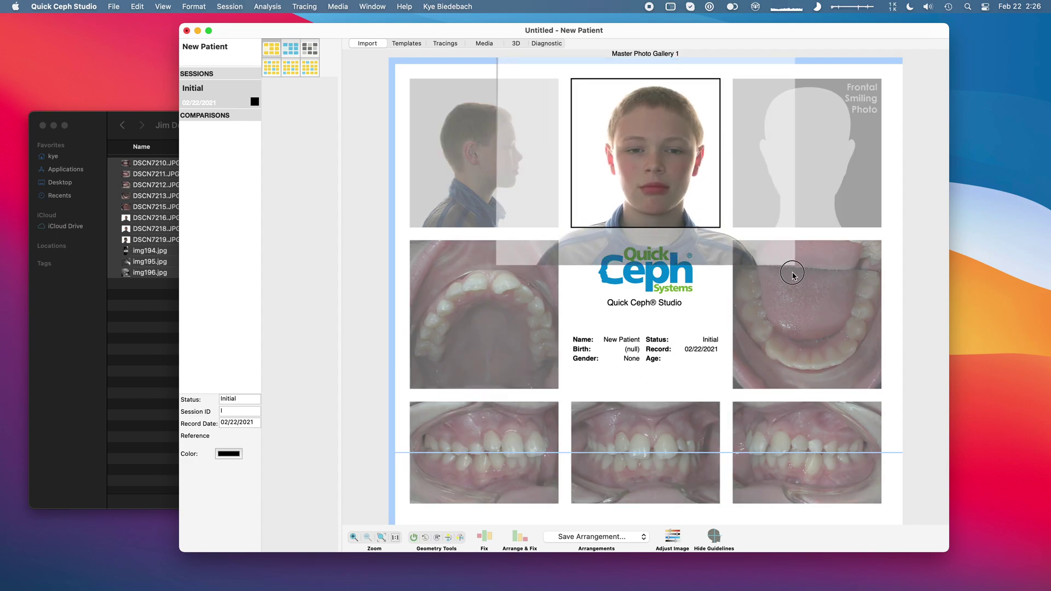
left_click_drag(663, 184, 652, 183)
left_click(674, 327)
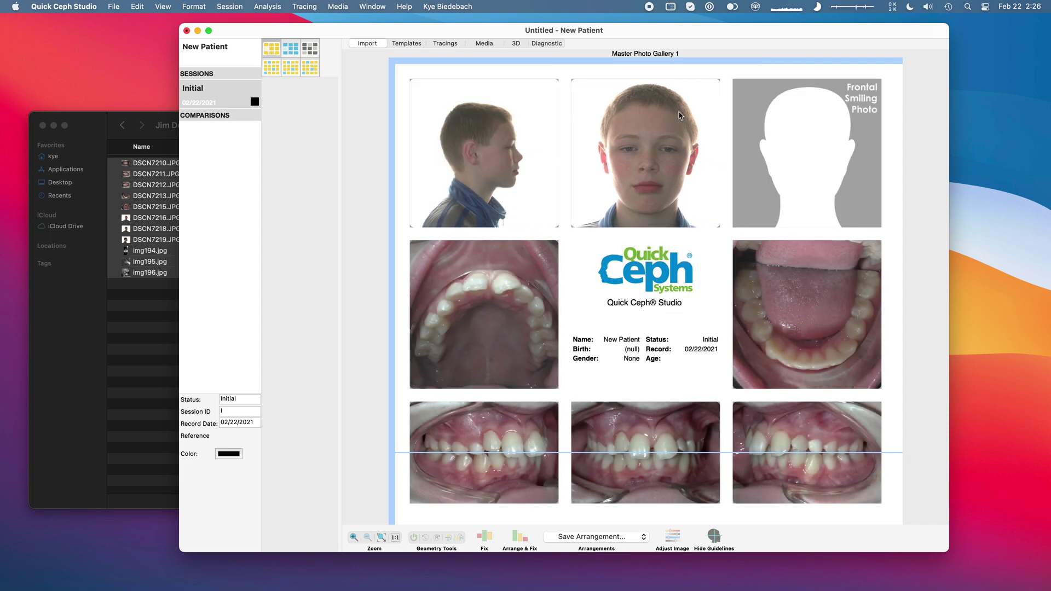
Add horizontal guidelines at the frontal face's eyes, lips and chin, plus a vertical guideline down its midline
left_click_drag(692, 63, 700, 147)
left_click_drag(699, 60, 704, 185)
left_click_drag(707, 60, 692, 213)
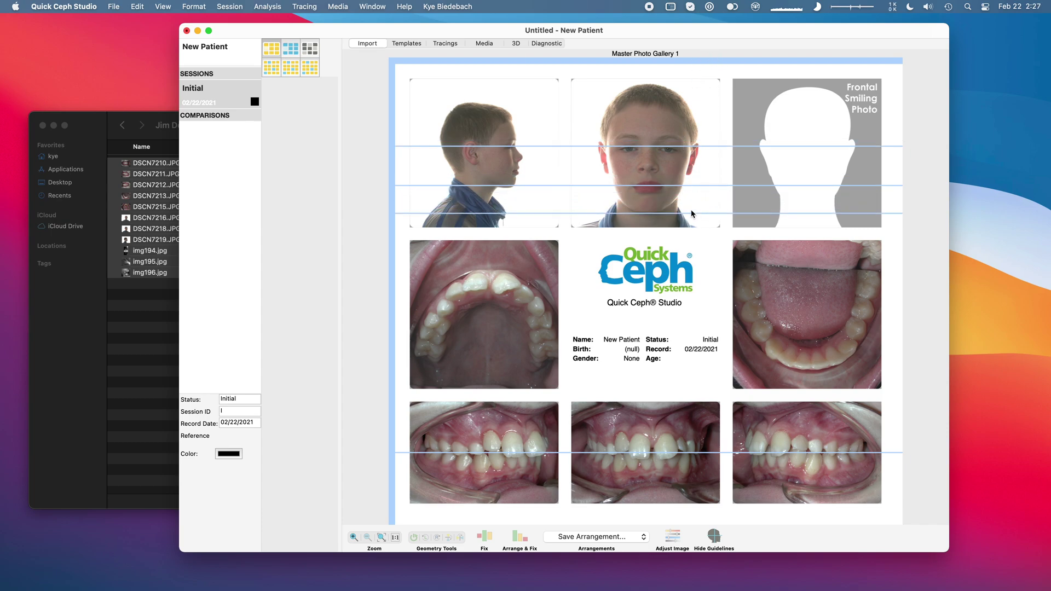
left_click_drag(392, 99, 647, 96)
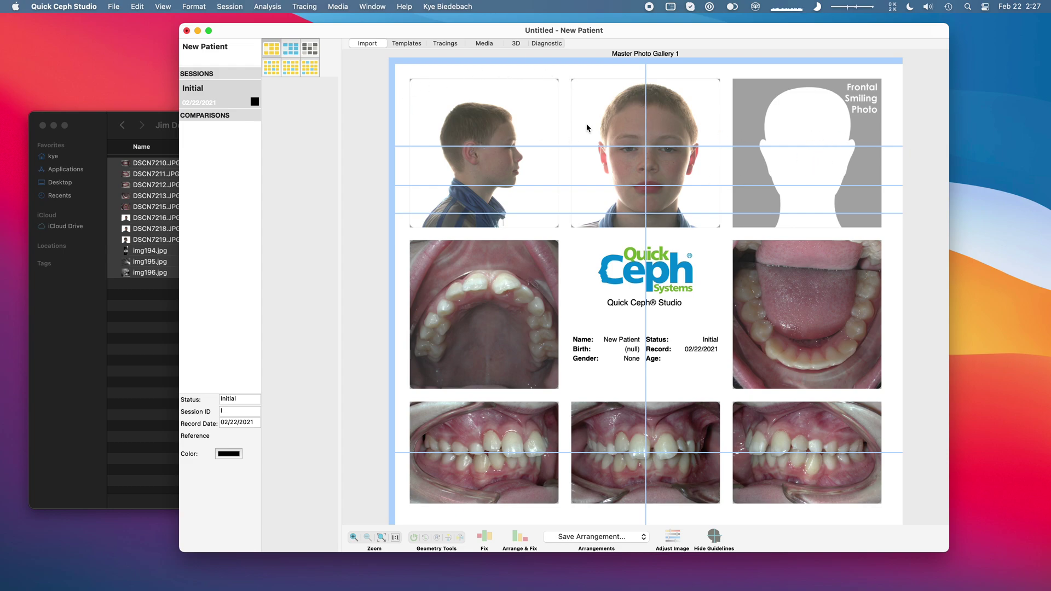
Enlarge the lateral face photo and align its eyes, lips and chin to the horizontal guidelines
left_click_drag(497, 127, 560, 140)
left_click_drag(581, 228, 533, 175)
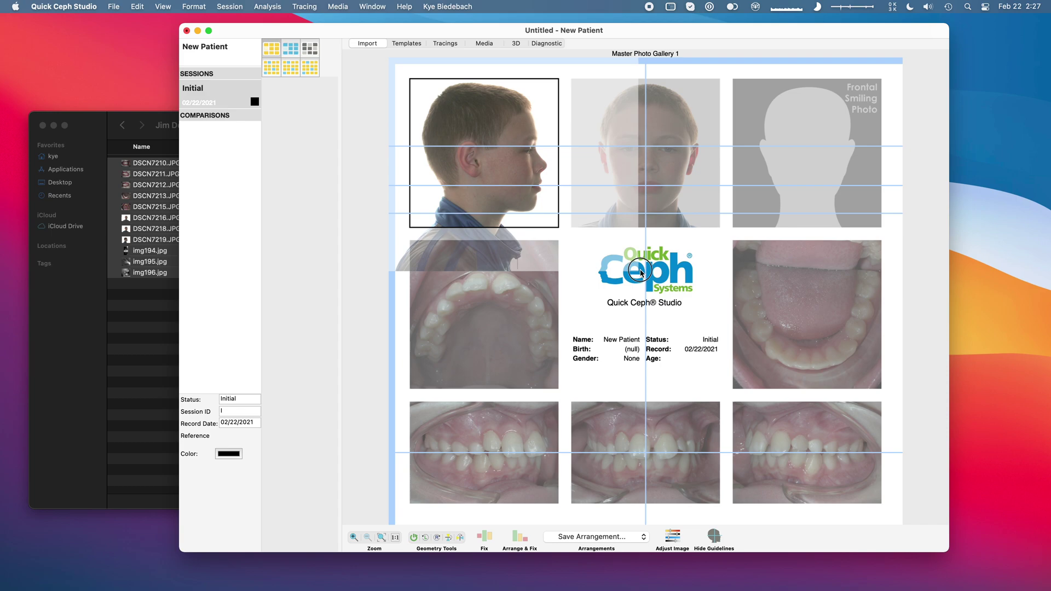
left_click_drag(539, 202, 539, 203)
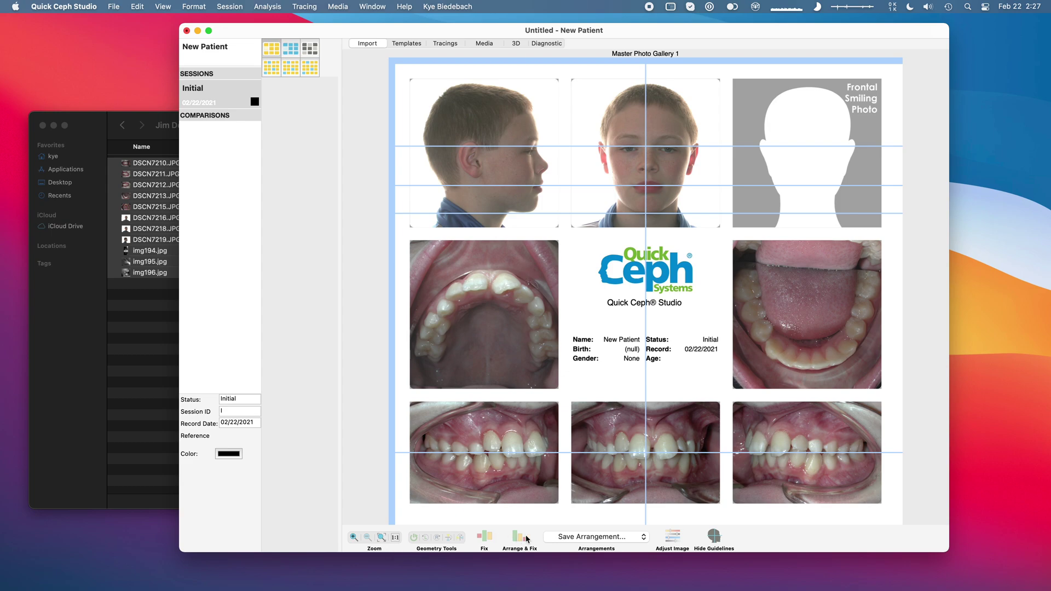
Toggle the guidelines off and on to check the alignment, leaving them hidden
left_click(715, 536)
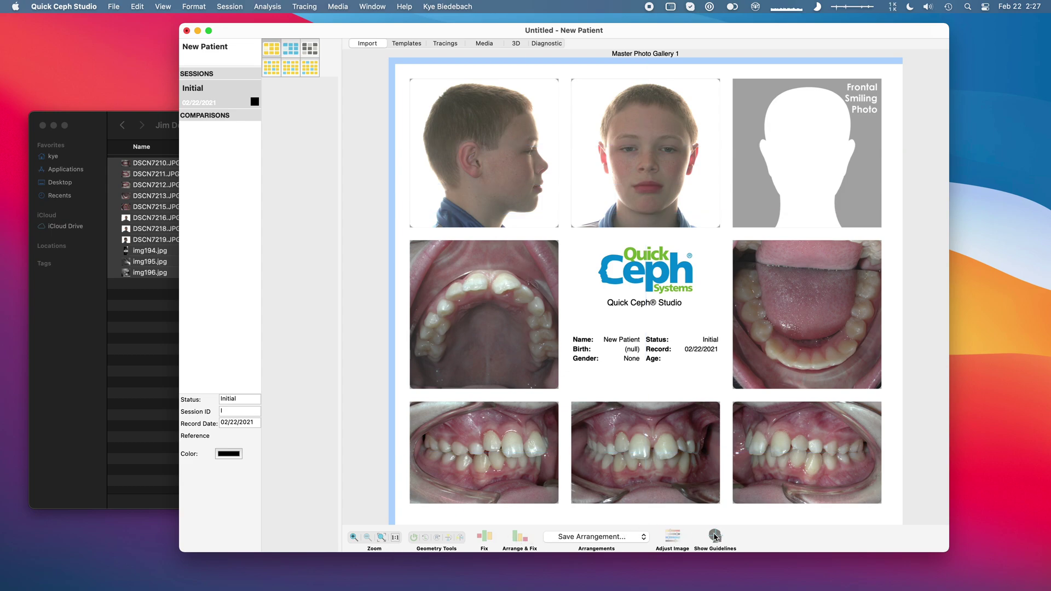
left_click(714, 536)
left_click(714, 536)
left_click(714, 536)
left_click(714, 536)
Review the images in Master Photo Gallery 2 and the Master X-ray Gallery, including the panoramic X-ray, and return to Master Photo Gallery 1
left_click(294, 52)
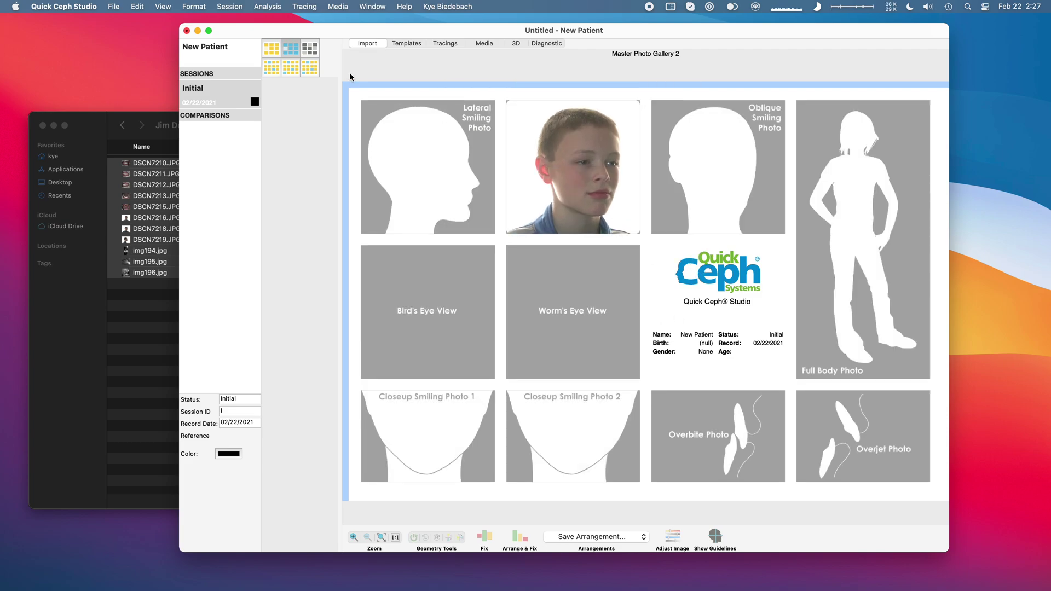
left_click(315, 56)
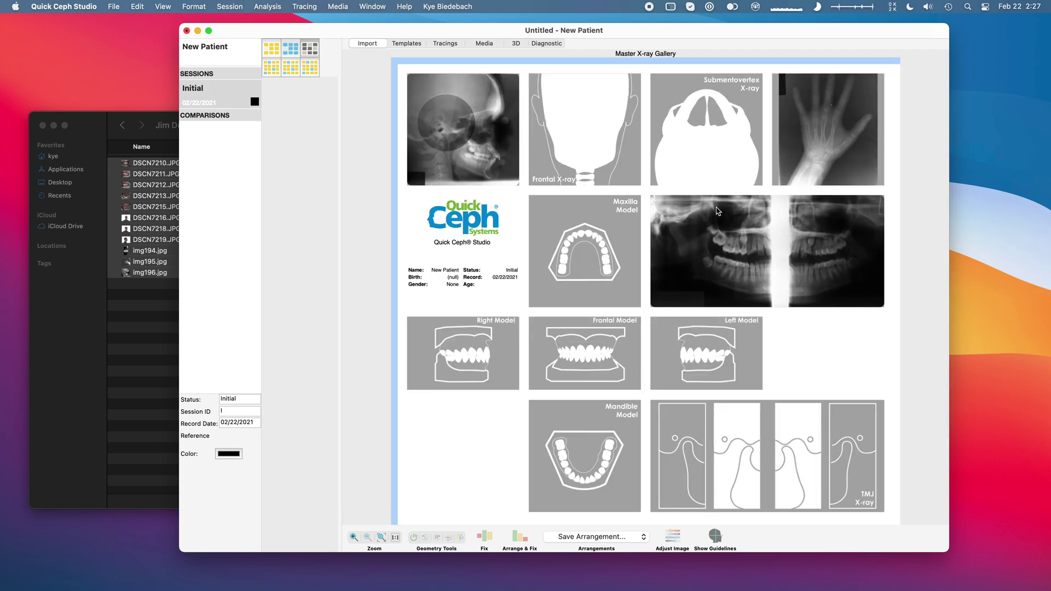
left_click(792, 251)
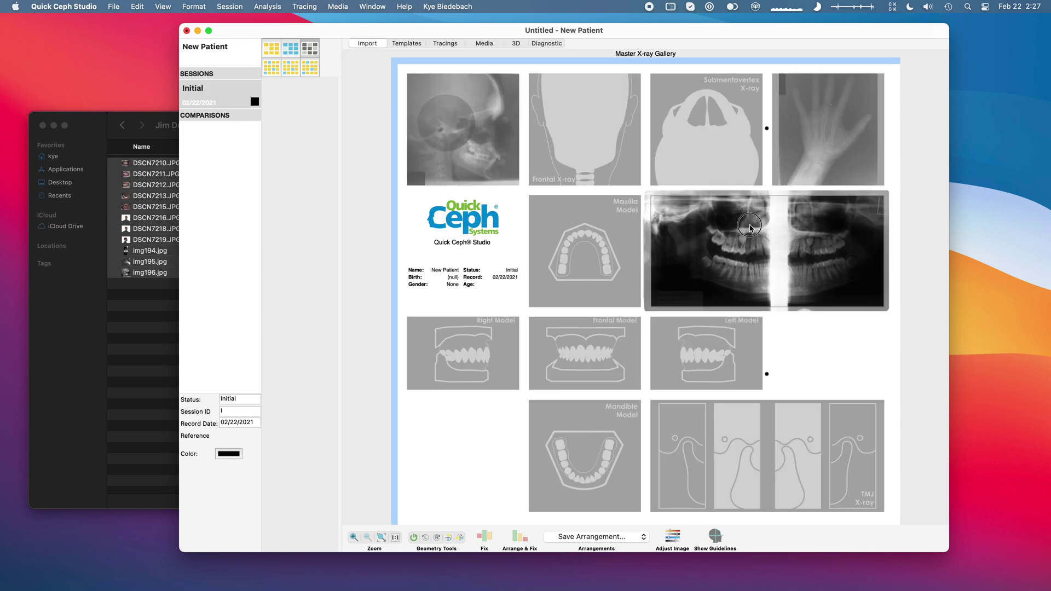
left_click(788, 347)
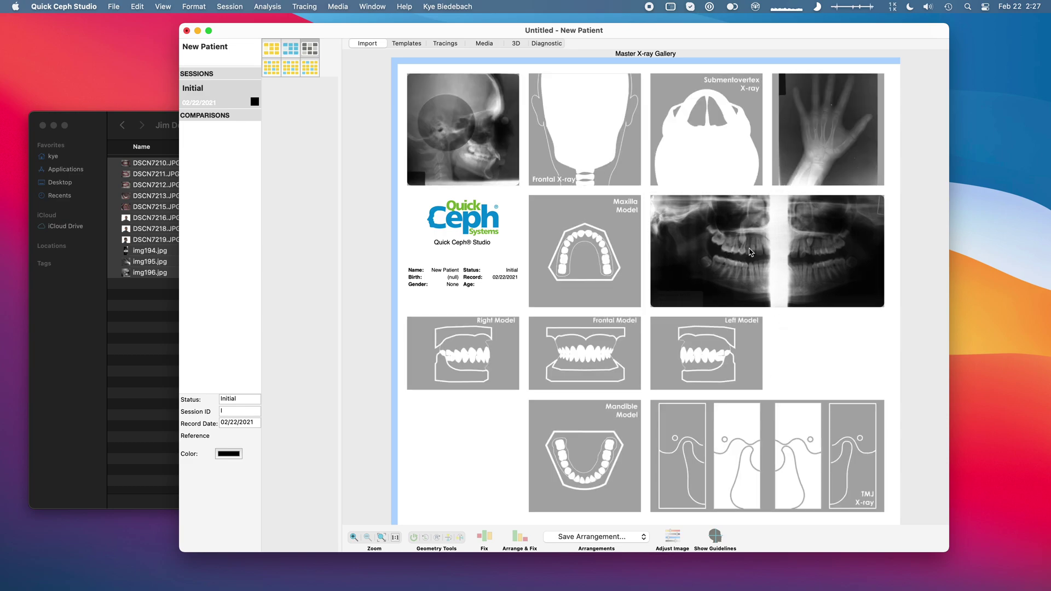
left_click(687, 229)
left_click(275, 51)
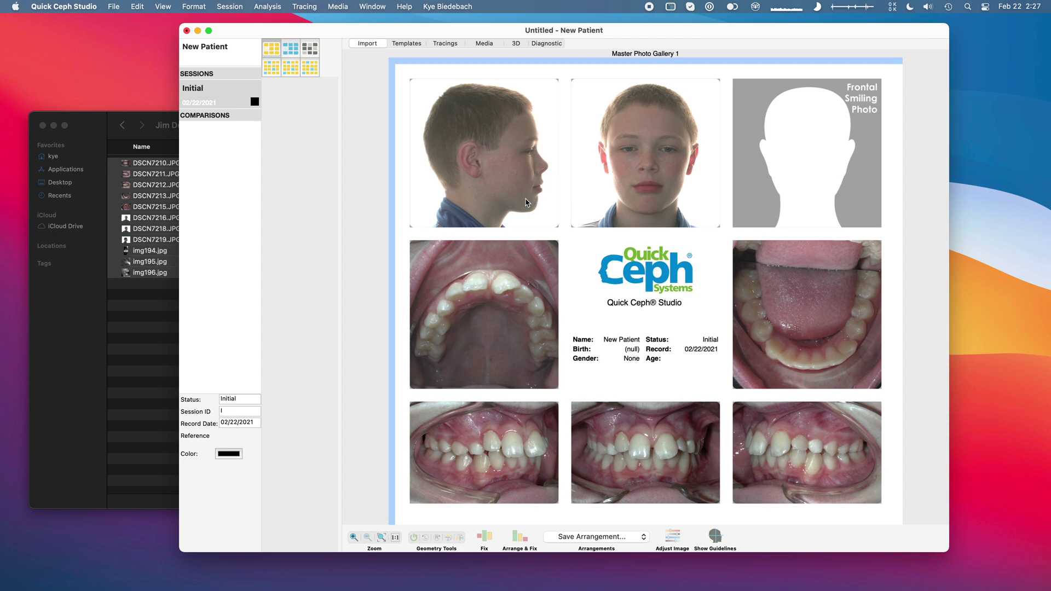
Shift the hue of the lateral face photo to a green tint in the image adjustments, and deselect the photo
left_click(435, 213)
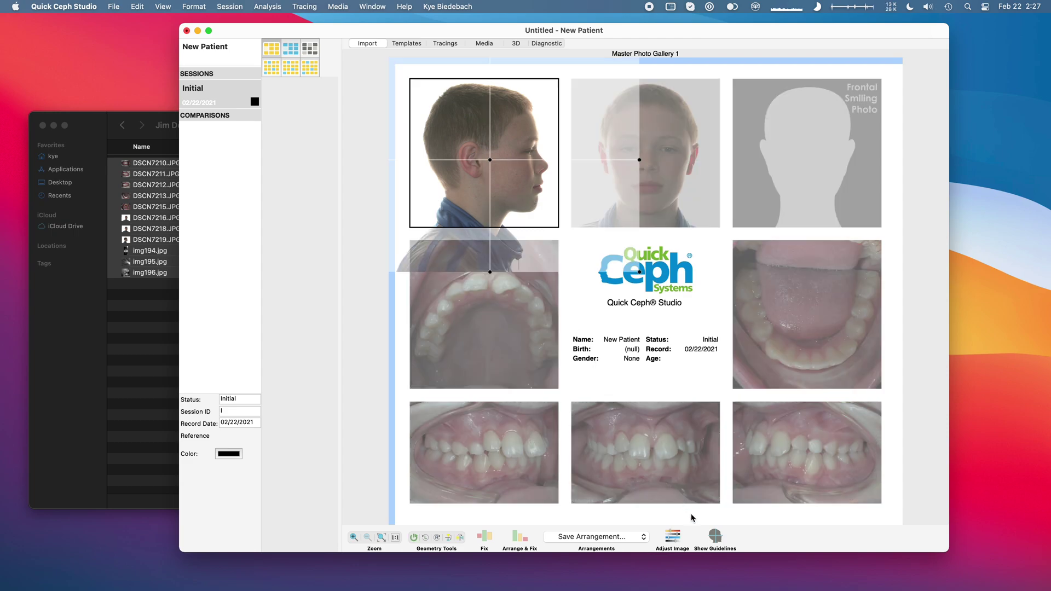
left_click(673, 537)
left_click_drag(405, 336, 341, 303)
left_click_drag(329, 434, 338, 436)
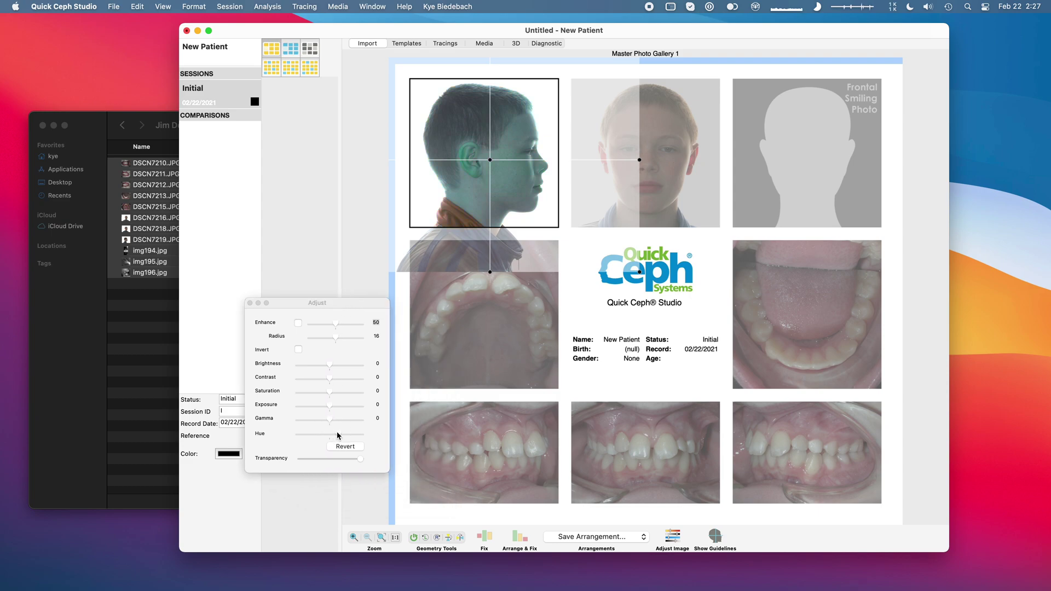
left_click(250, 302)
left_click(686, 333)
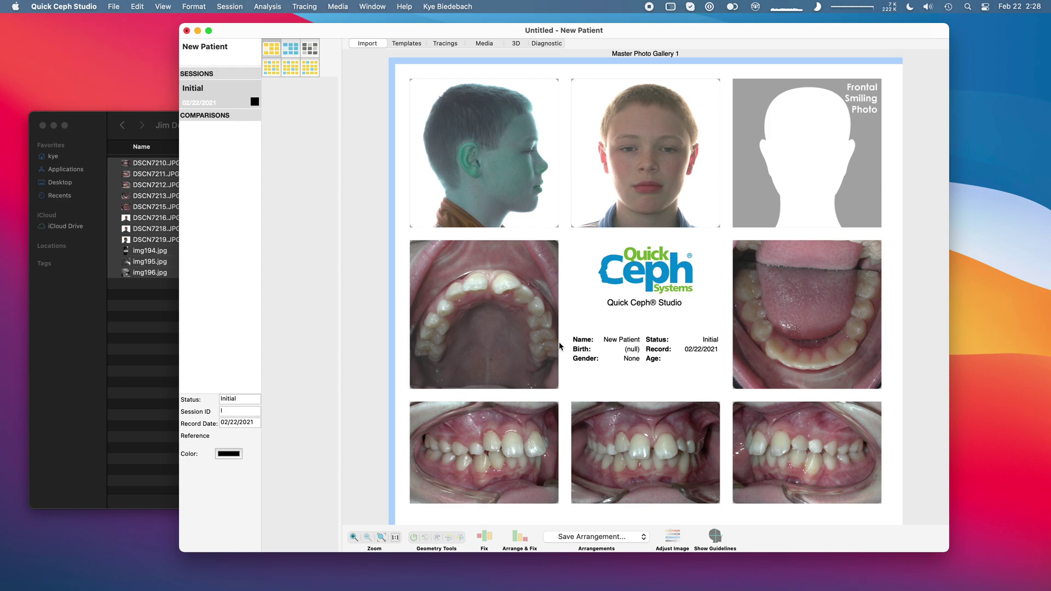
Save the current gallery layout as a new arrangement named "Example Arrangement"
left_click(632, 537)
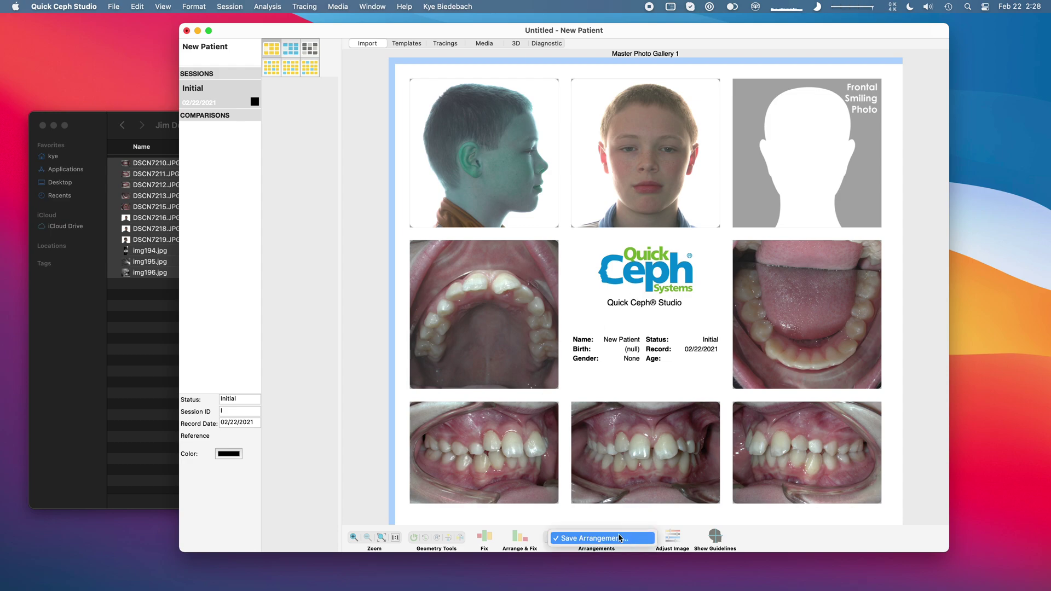
left_click(602, 539)
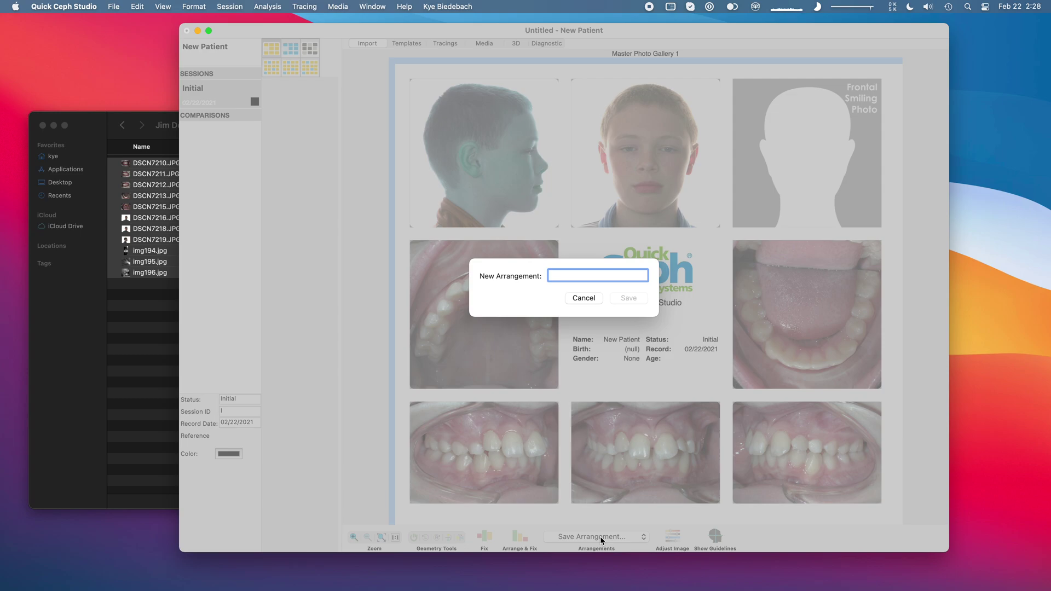
type("Example Arrangement")
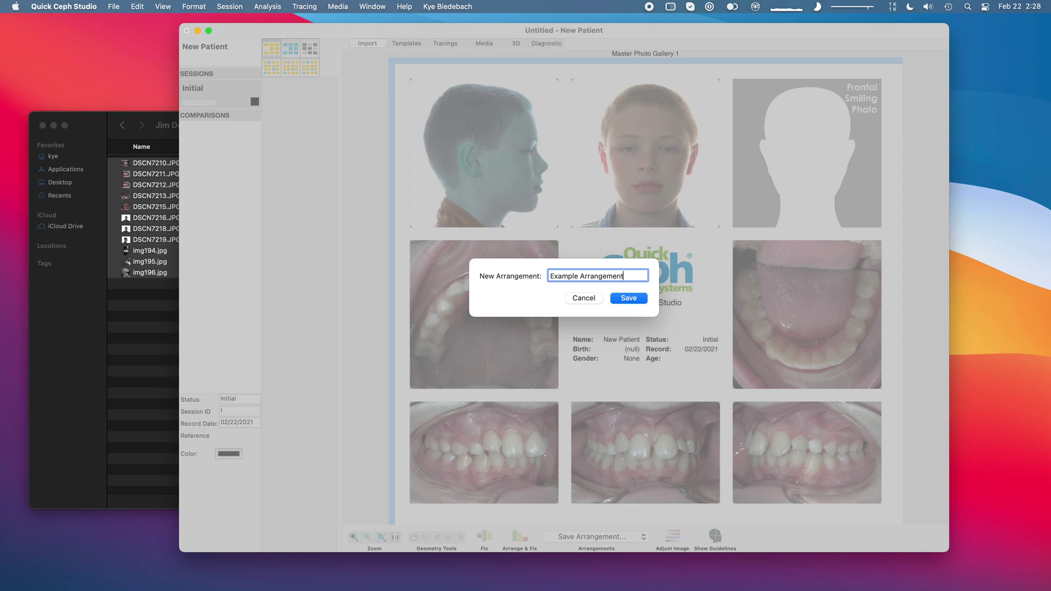
left_click(635, 299)
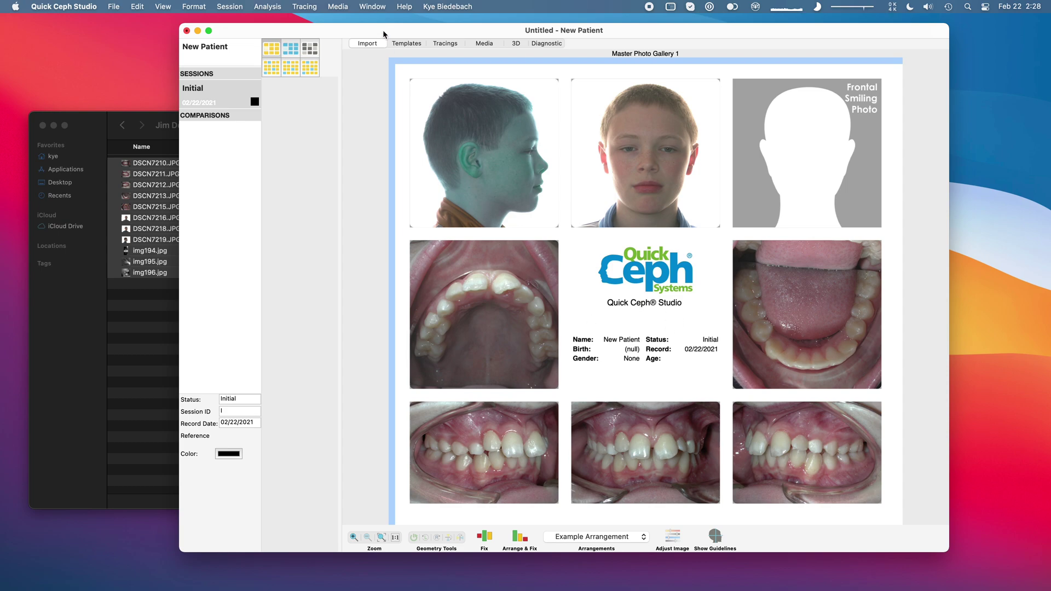
Create a new patient and import all the photos and X-rays selected in the file window into its Initial session
left_click_drag(383, 30, 442, 35)
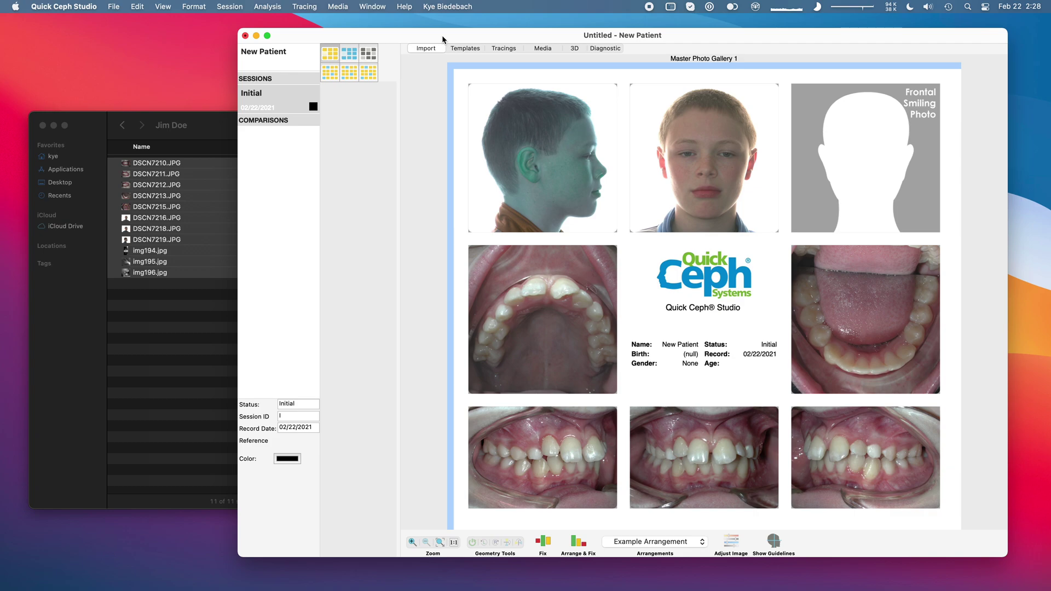
key("super+n")
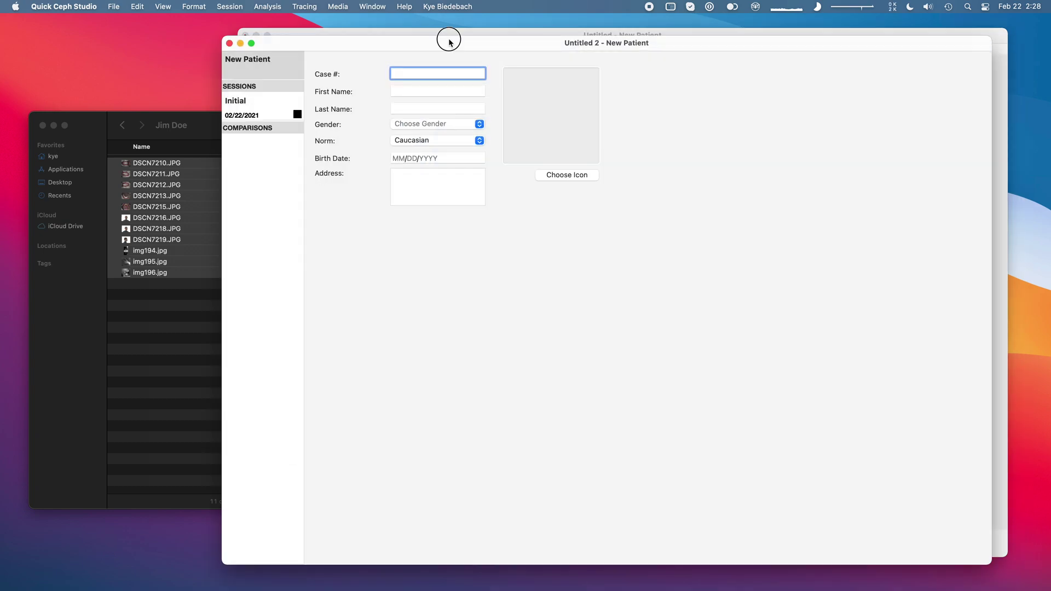
left_click(274, 110)
left_click_drag(156, 233, 362, 264)
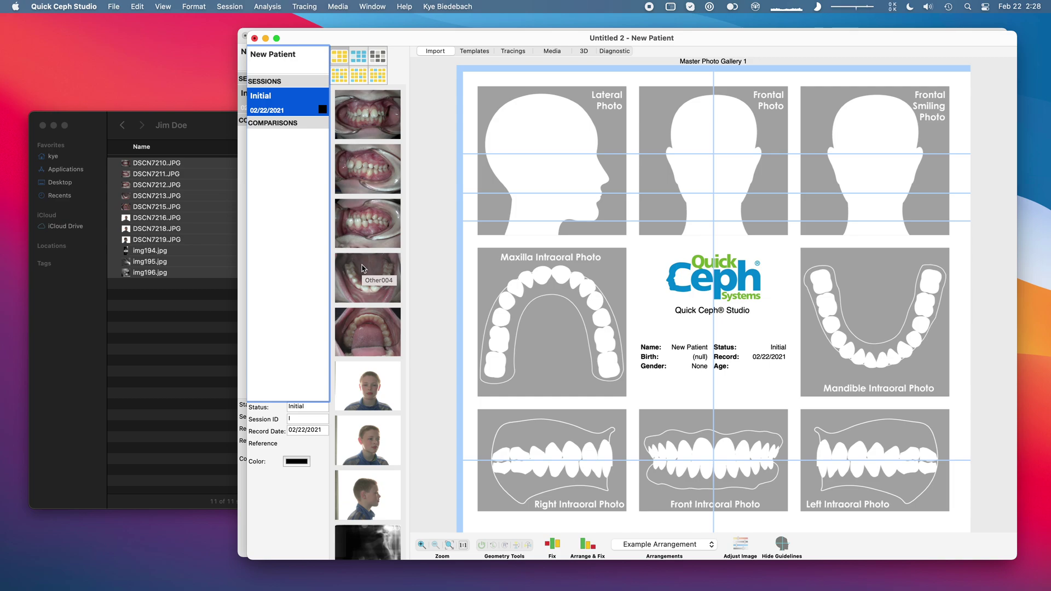
Arrange & Fix the imported images with Example Arrangement, and check the results in the X-ray gallery and both photo galleries
left_click(783, 544)
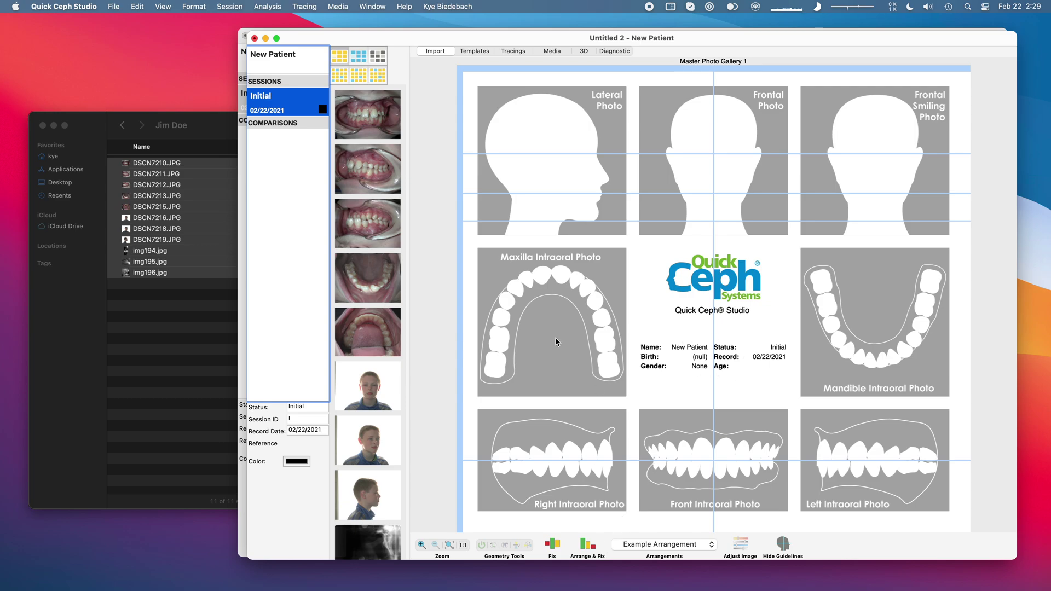
left_click(590, 546)
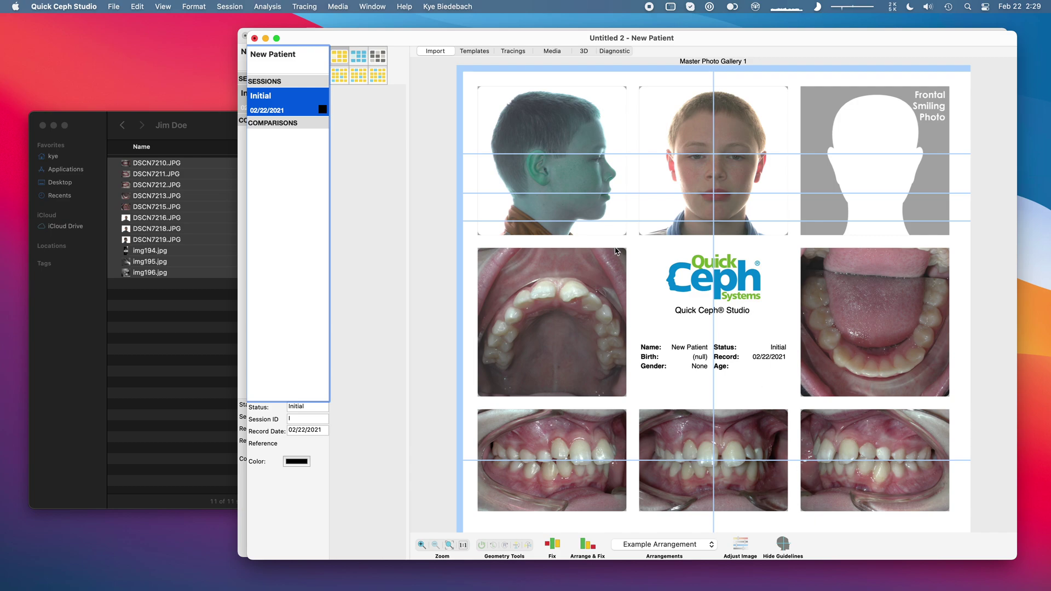
left_click(377, 61)
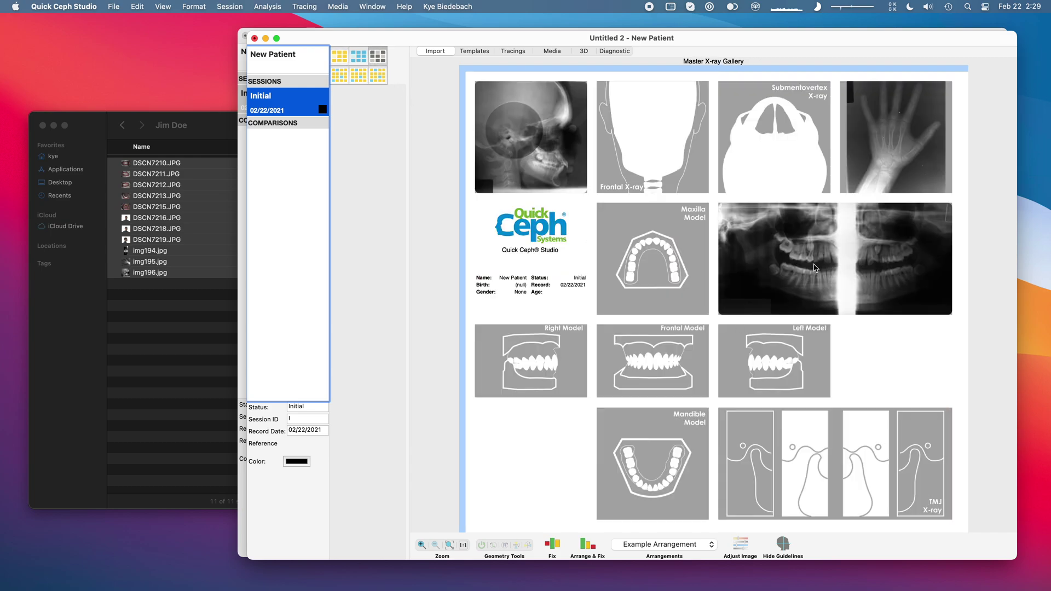
left_click(360, 57)
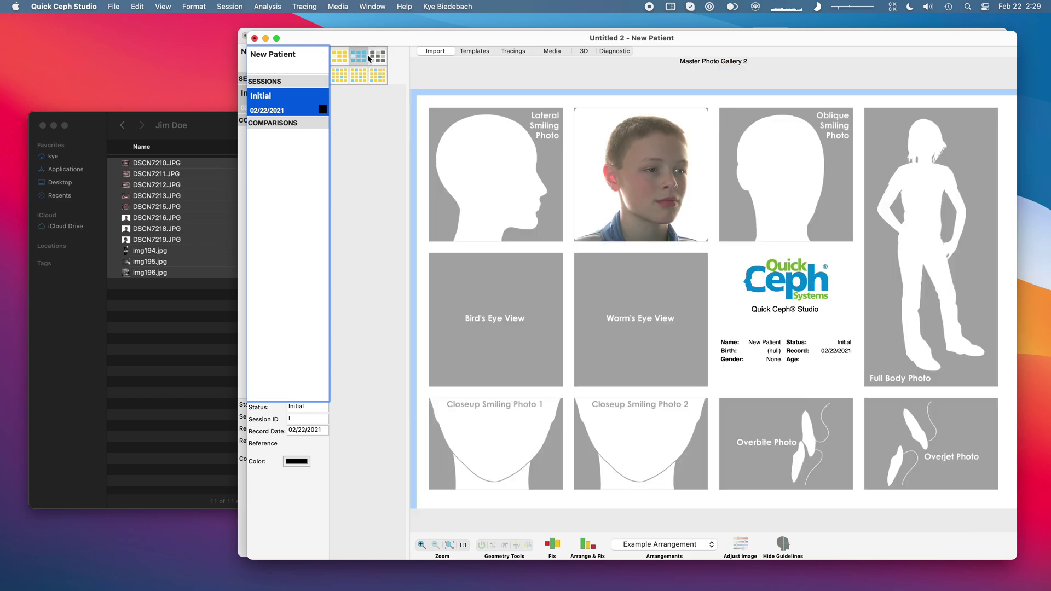
left_click(340, 57)
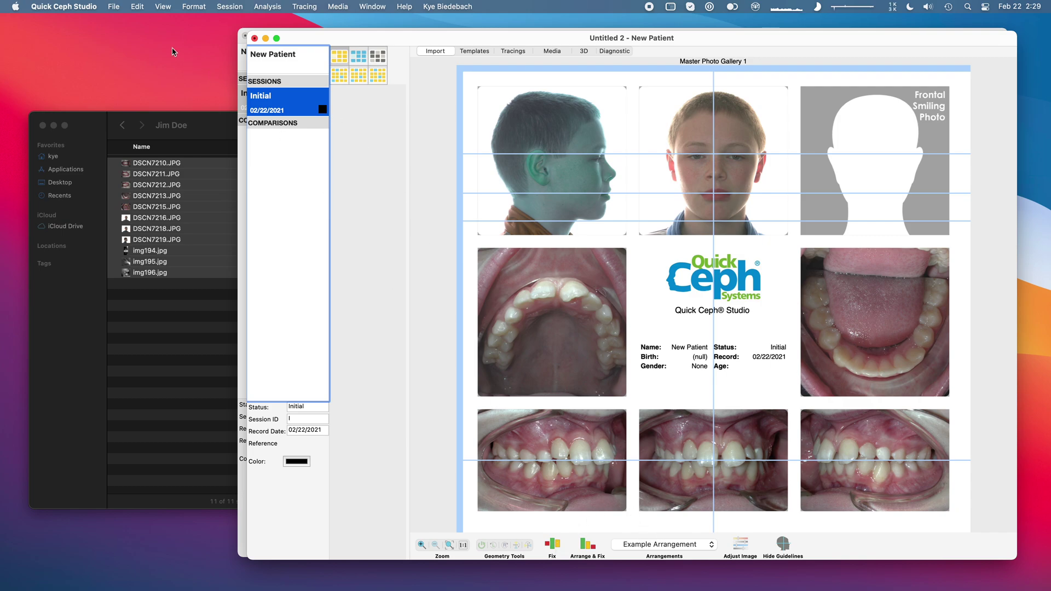
Create another new patient and import all the image files from the first folder in Sample Photos
left_click(64, 6)
left_click(116, 25)
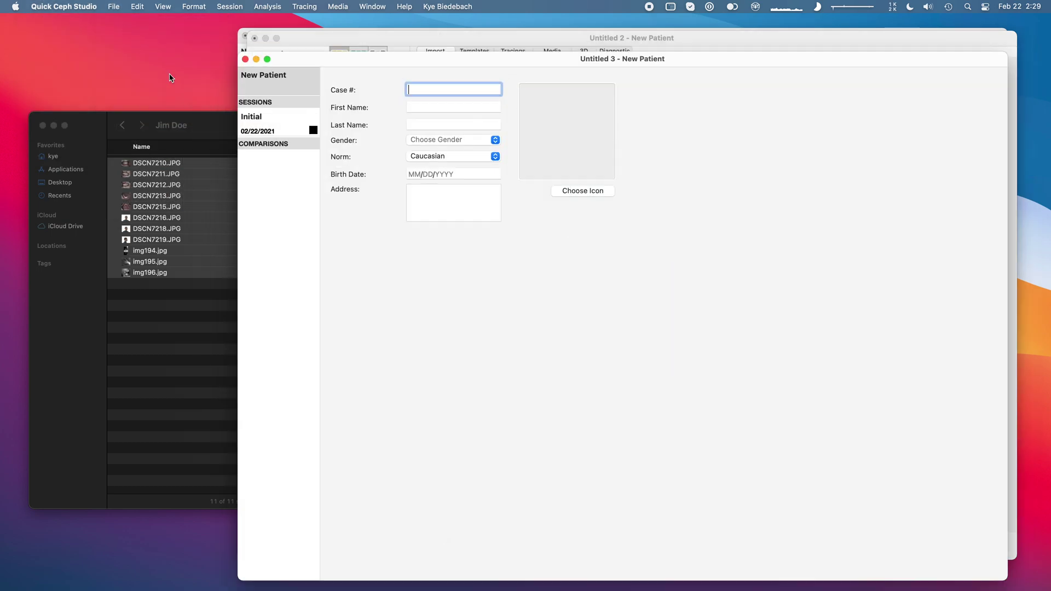
left_click(128, 208)
left_click(125, 127)
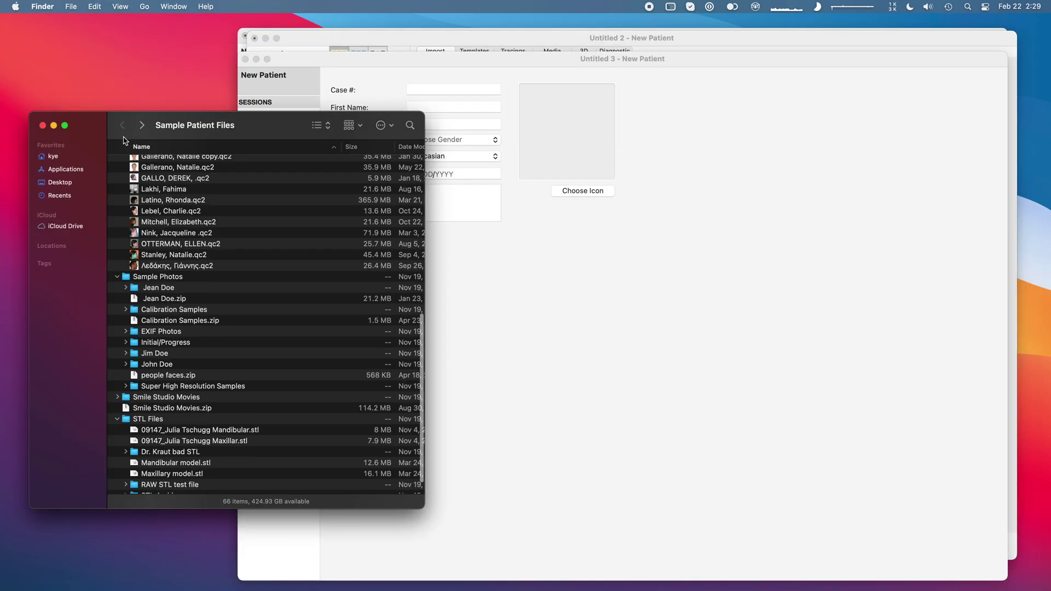
double_click(168, 292)
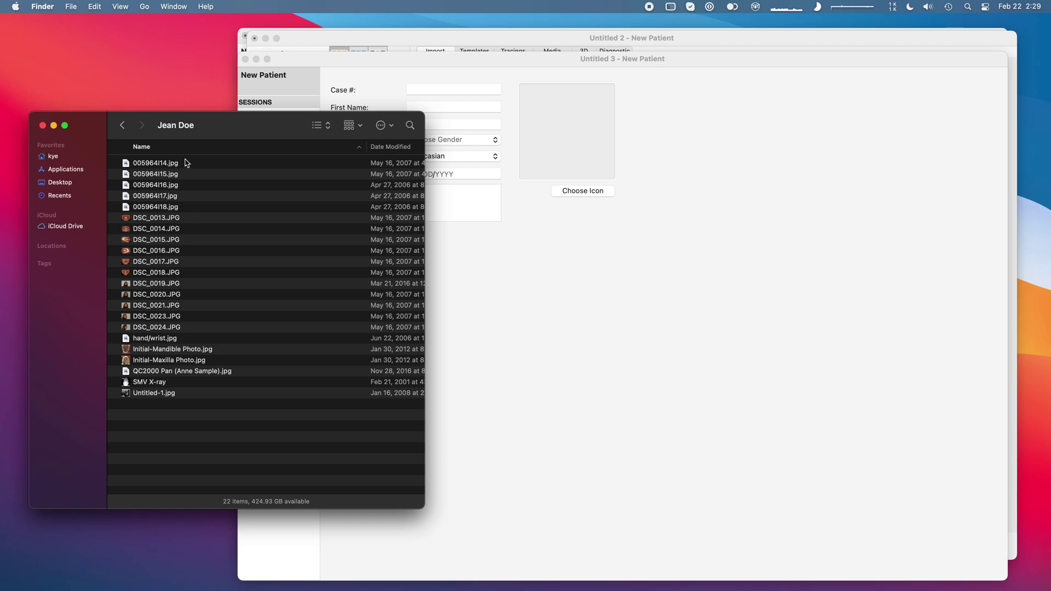
left_click(204, 165)
left_click(176, 393, "shift")
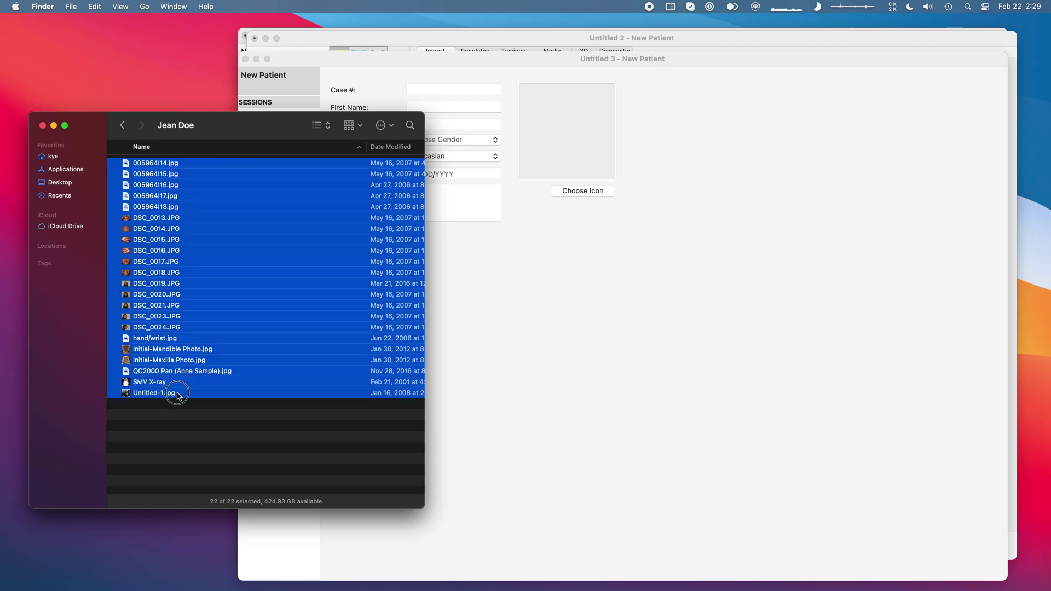
left_click_drag(178, 282, 567, 325)
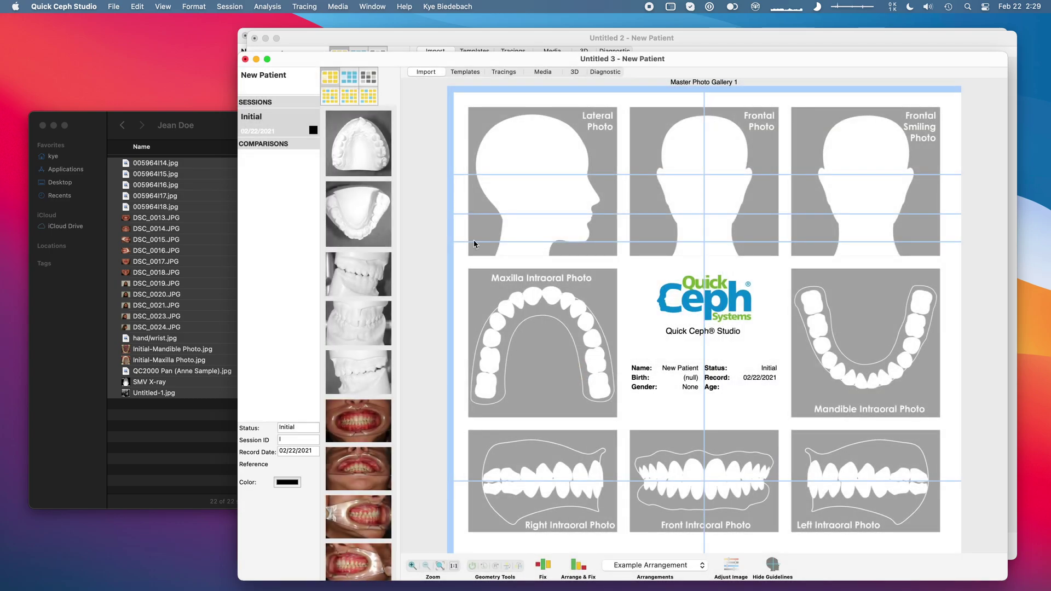
Try Arrange & Fix with Example Arrangement on the new patient's images, and close that patient without saving
left_click(578, 566)
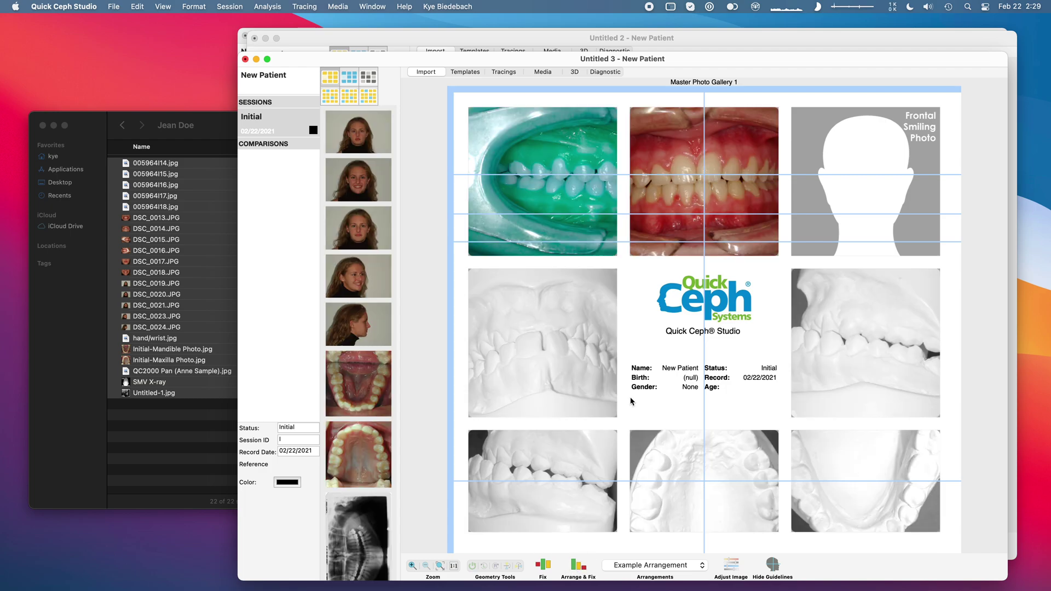
left_click(245, 60)
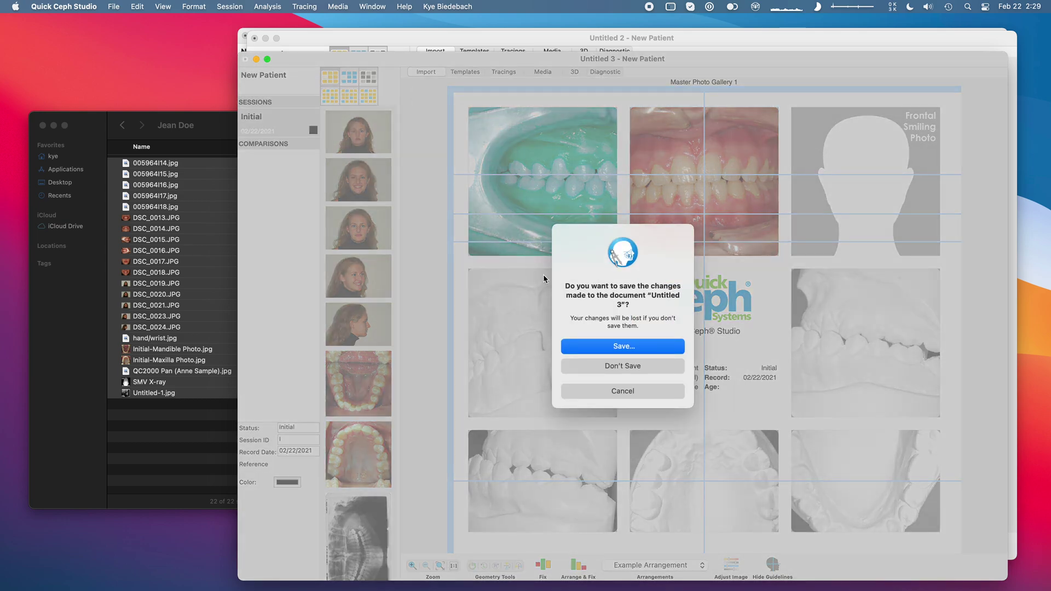
left_click(597, 366)
Create a fresh new patient and import the same selected set of image files again
left_click(114, 6)
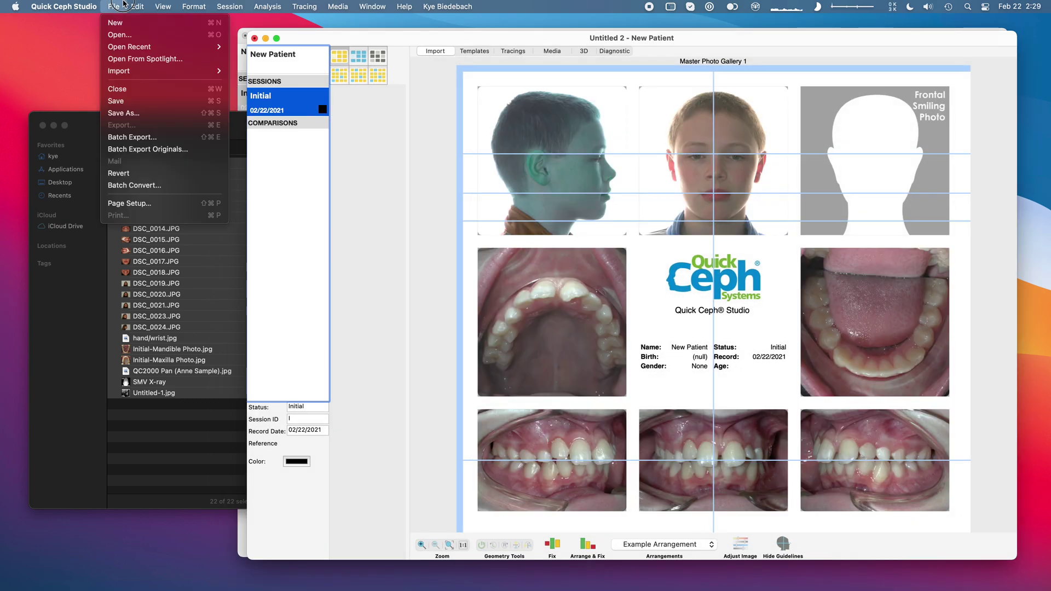
mouse_move(137, 6)
left_click(132, 21)
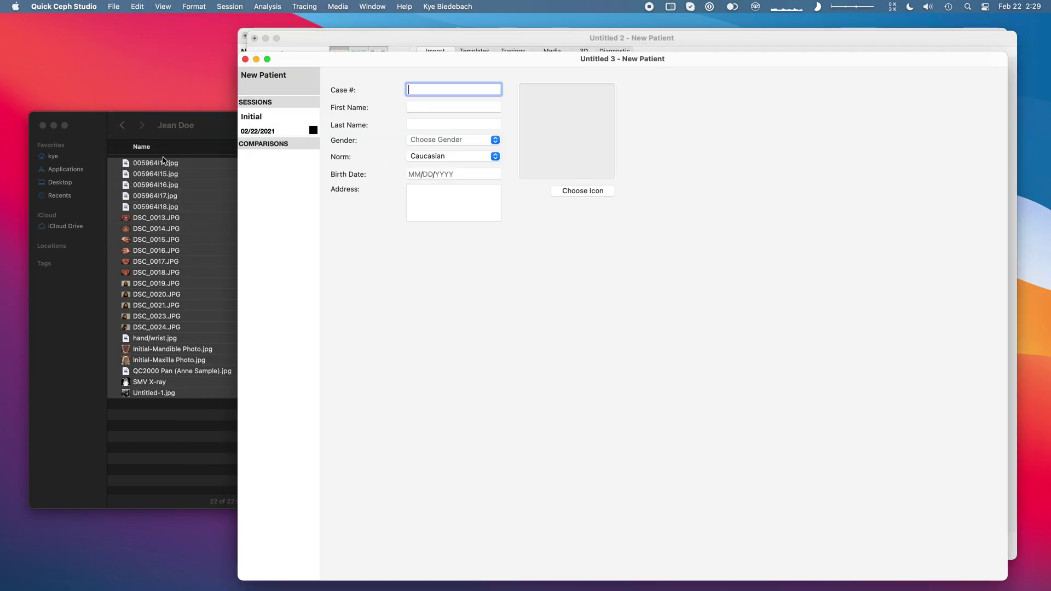
left_click_drag(174, 225, 389, 258)
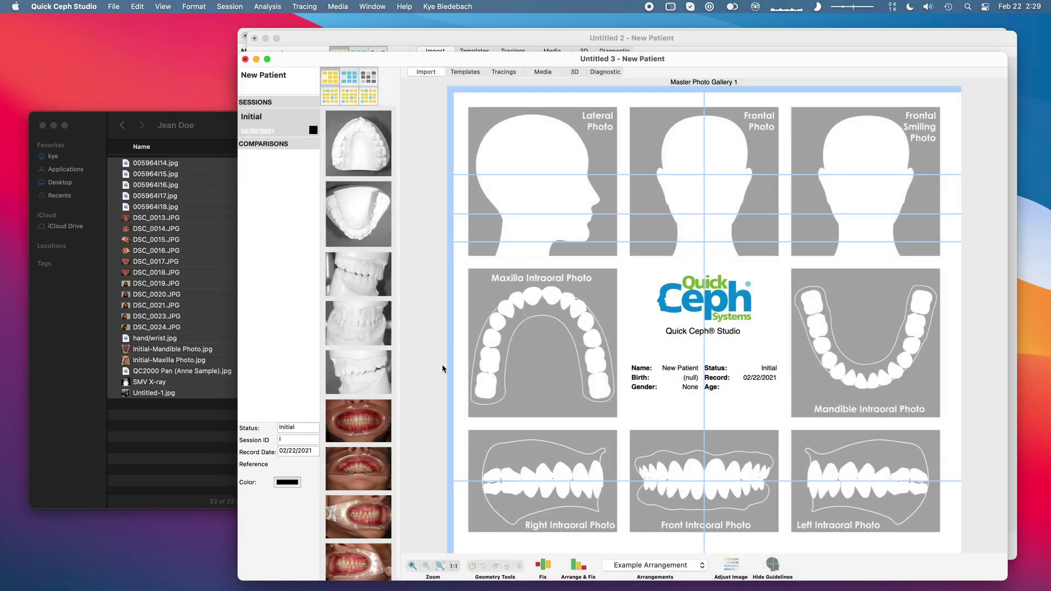
Place the front, right and left intraoral photos in their slots in Master Photo Gallery 1
scroll(372, 393, "down", 2)
left_click_drag(372, 393, 627, 474)
left_click_drag(366, 430, 558, 482)
left_click_drag(370, 465, 854, 474)
Place a smiling face photo in the Frontal Photo slot and the profile photo in the Lateral Photo slot, and apply Fix with Example Arrangement
scroll(356, 464, "down", 3)
scroll(356, 464, "down", 1)
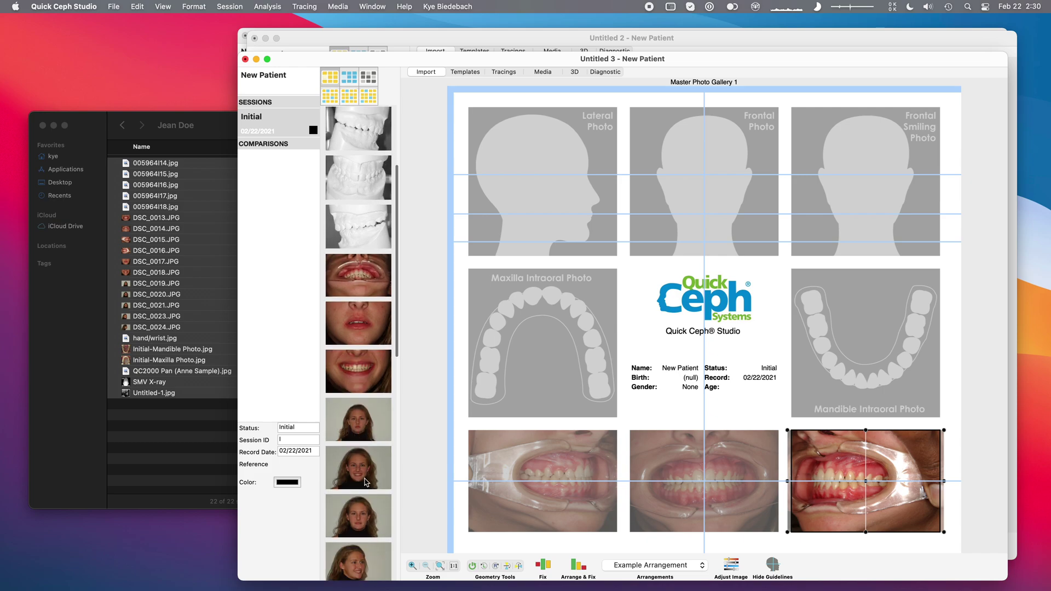
left_click_drag(366, 480, 667, 214)
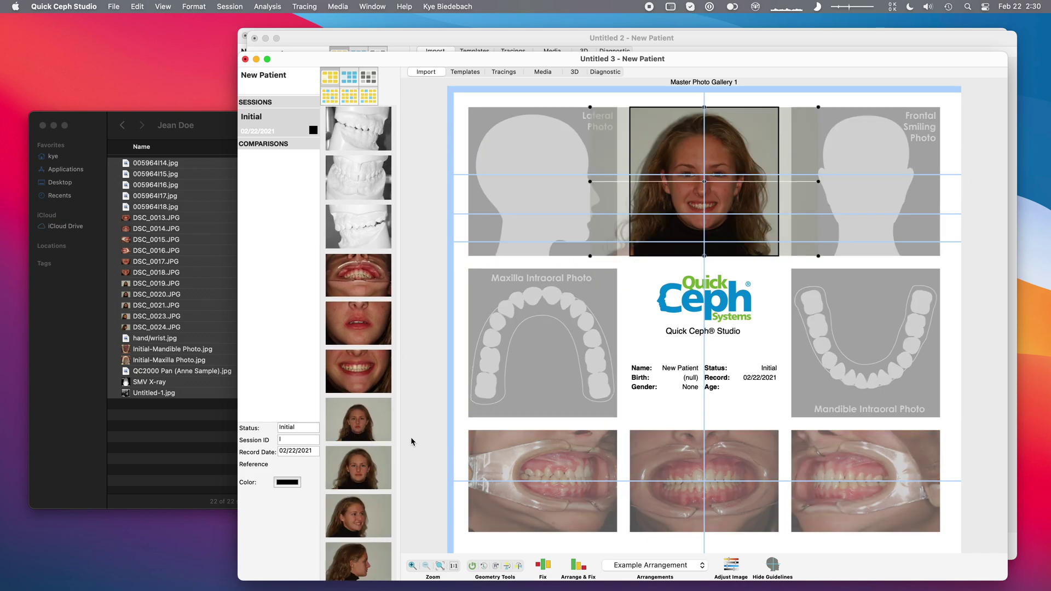
left_click(471, 326)
left_click_drag(471, 326, 554, 211)
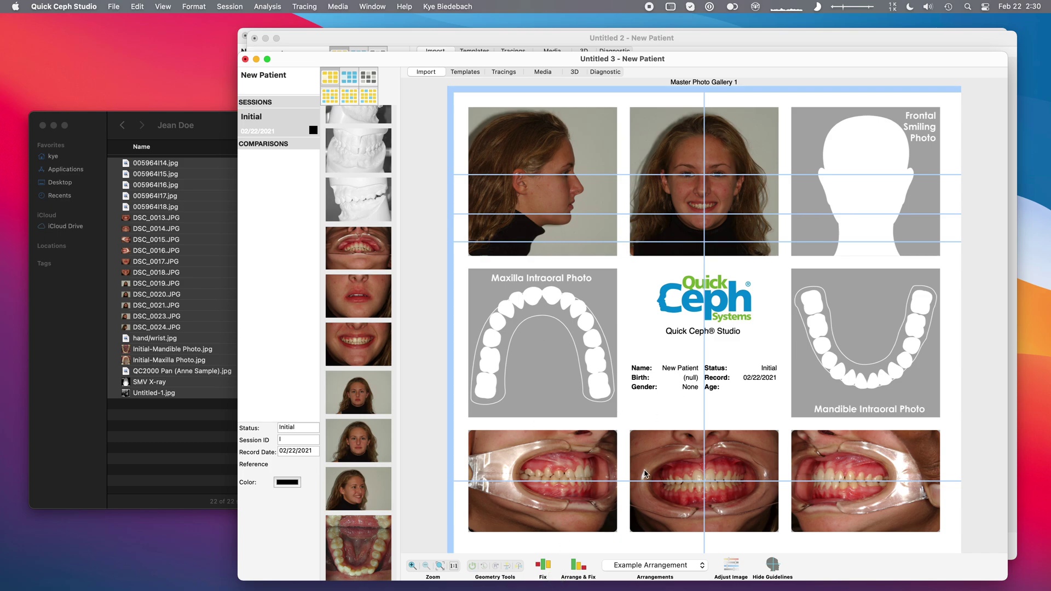
left_click(544, 568)
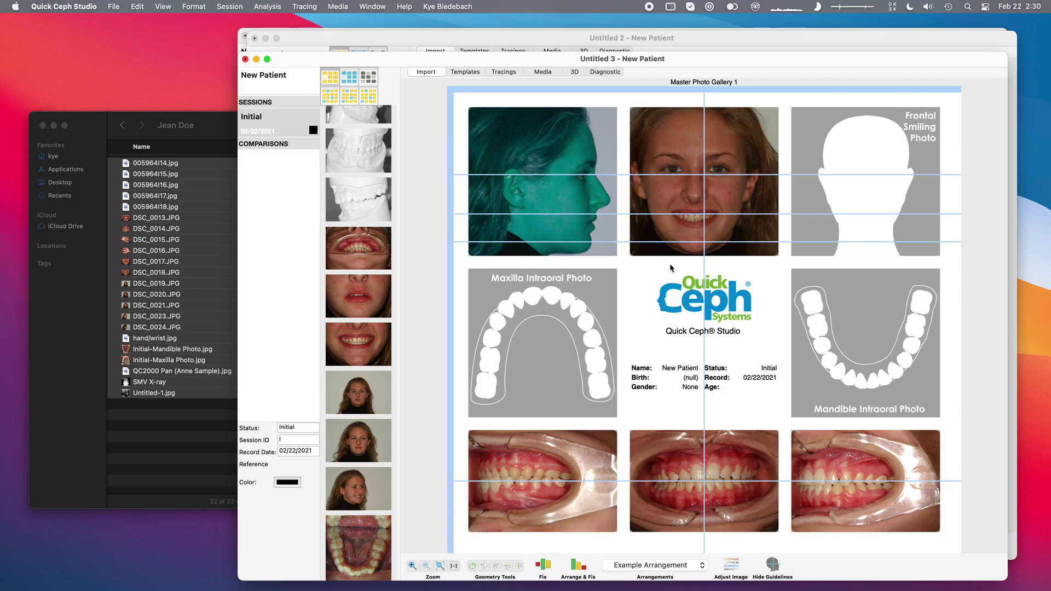